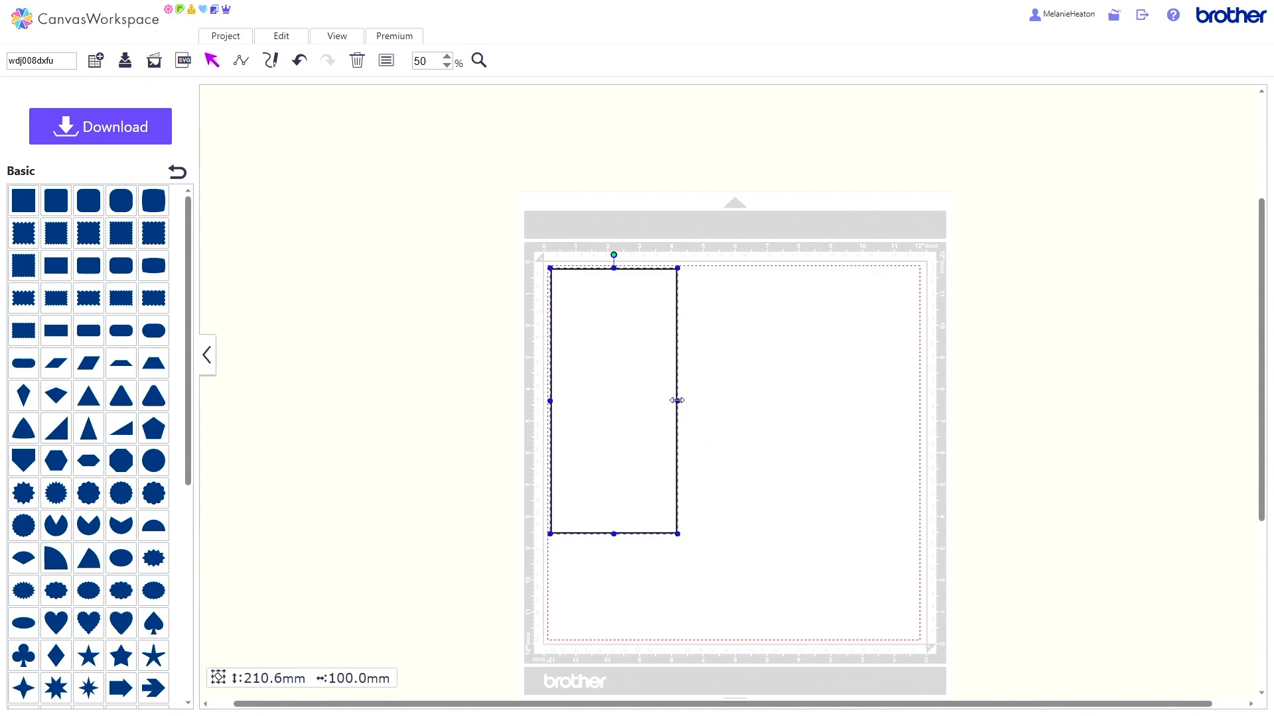
Step: Narrow the tall rectangle to about 15.3 mm wide and add a basic triangle scaled to the same 15.3 mm width
drag(677, 401, 650, 386)
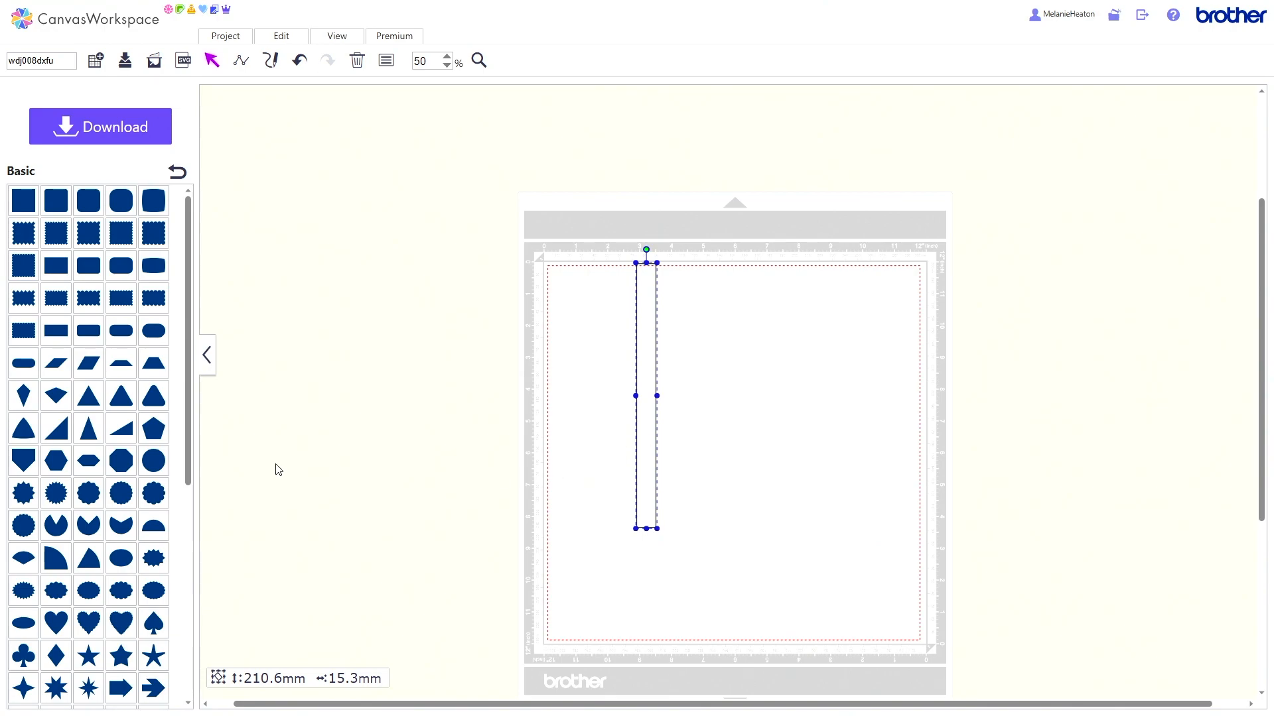
click(91, 404)
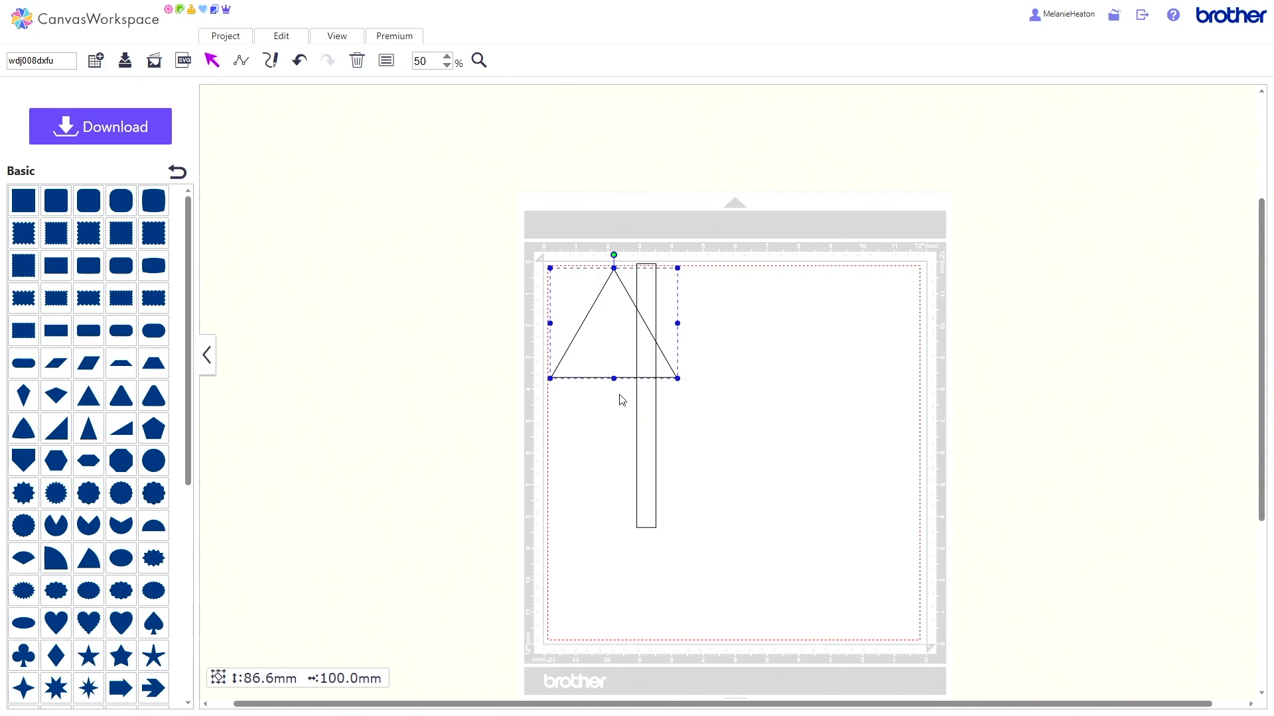
click(386, 61)
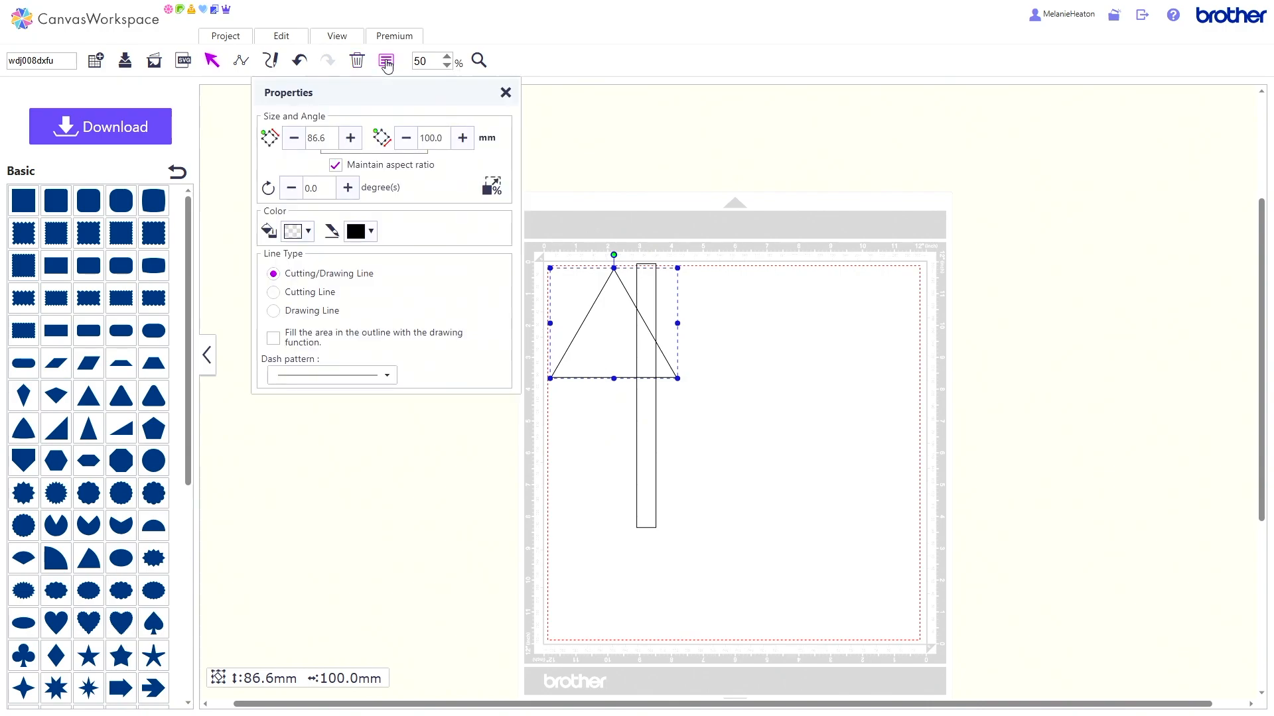
click(444, 138)
click(504, 95)
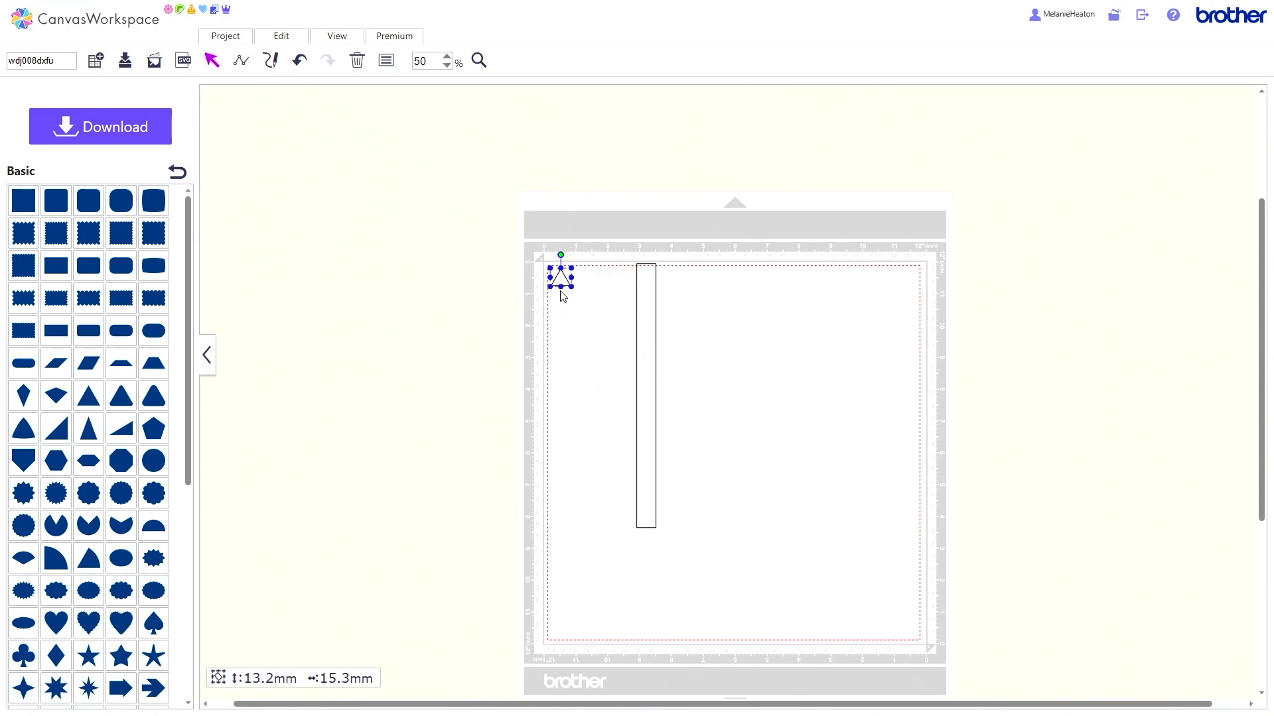
Step: Place the triangle at the rectangle's lower end, about 36 mm tall, and align both shapes by horizontal center and bottom edge
drag(560, 287, 647, 518)
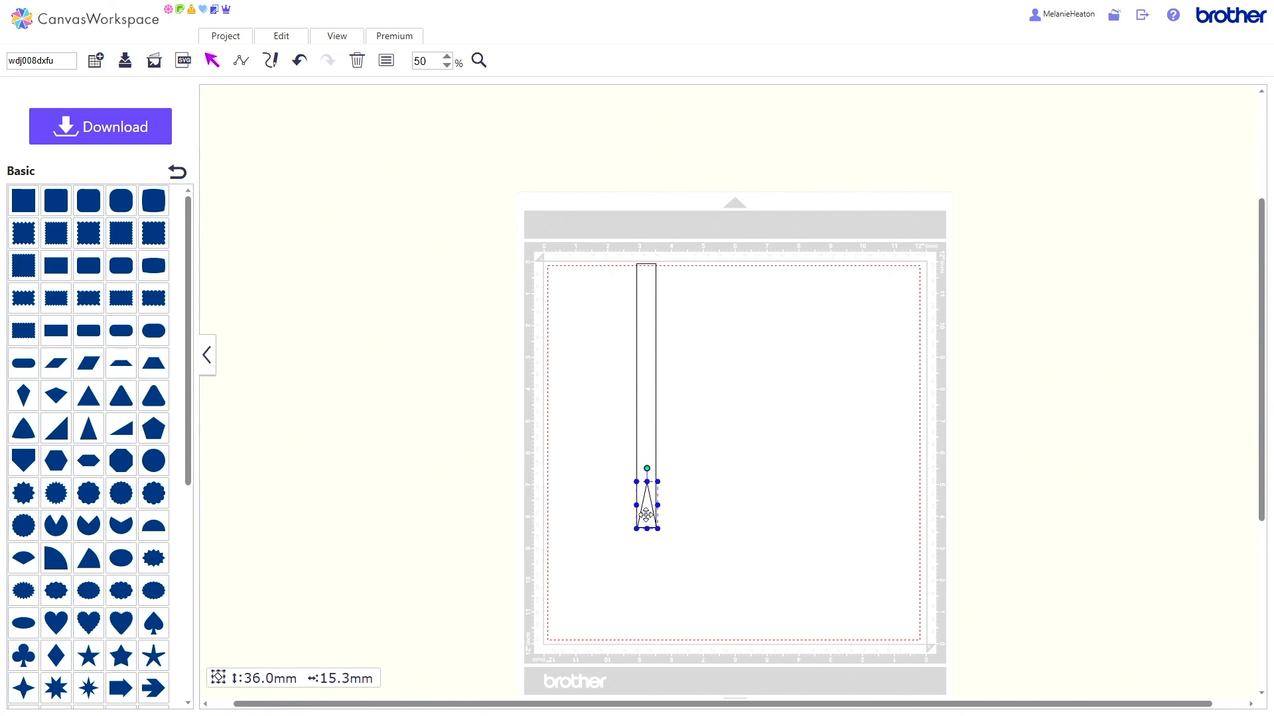
drag(591, 234, 680, 539)
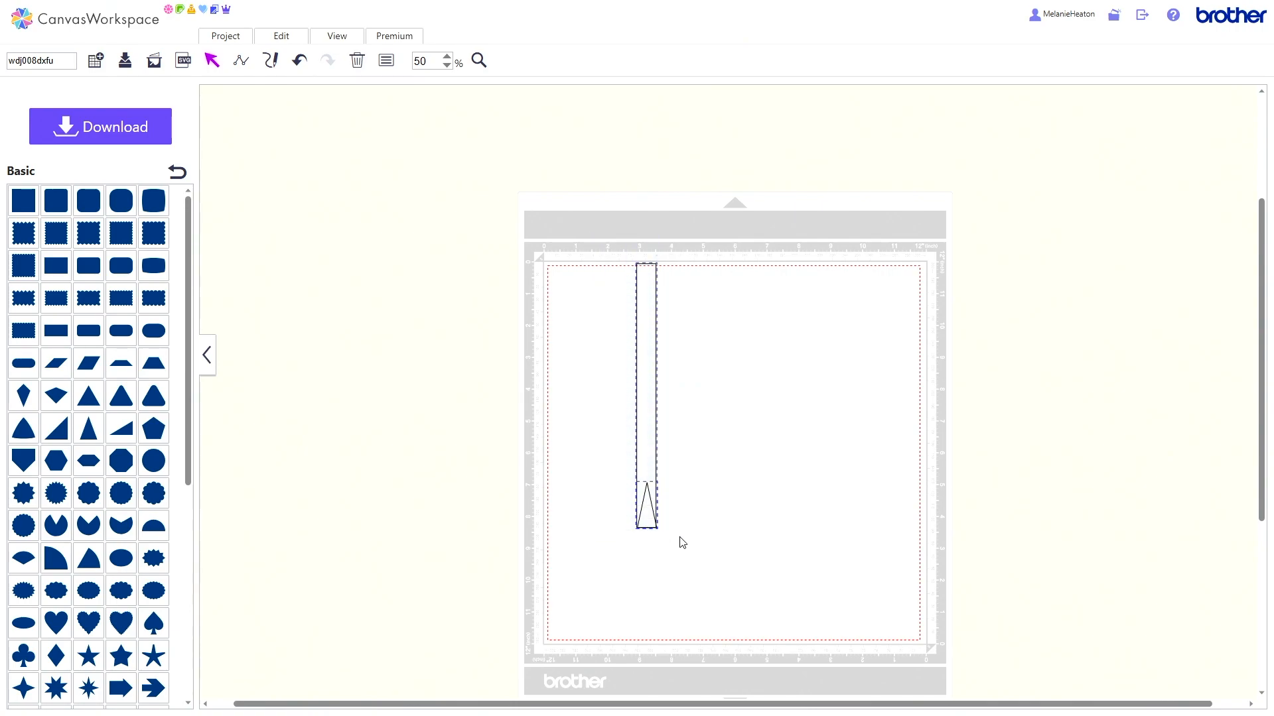
click(281, 42)
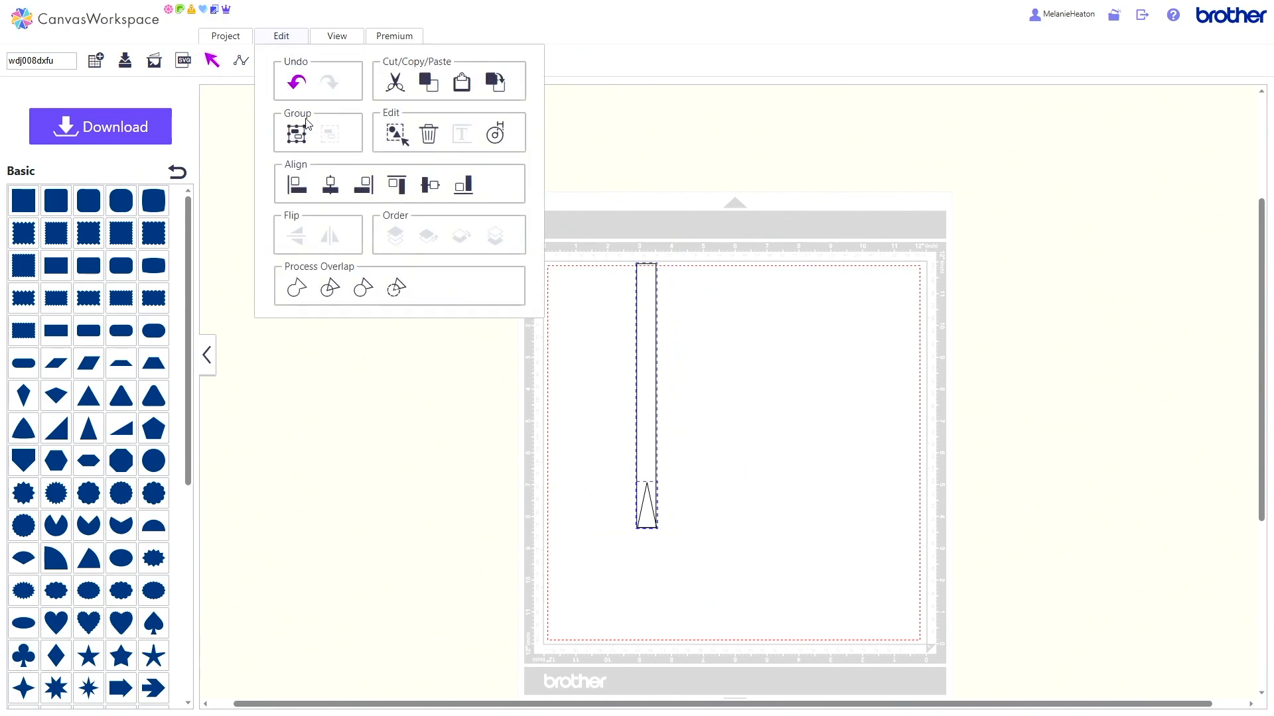
click(330, 190)
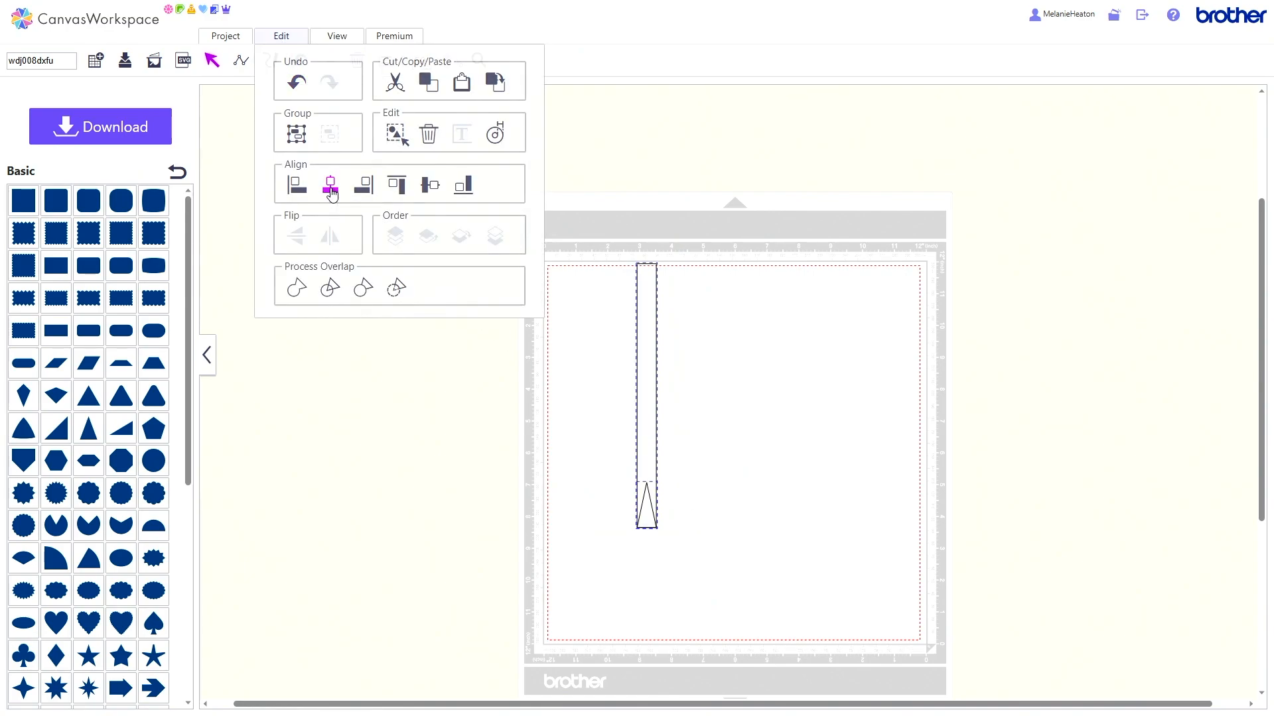
click(282, 40)
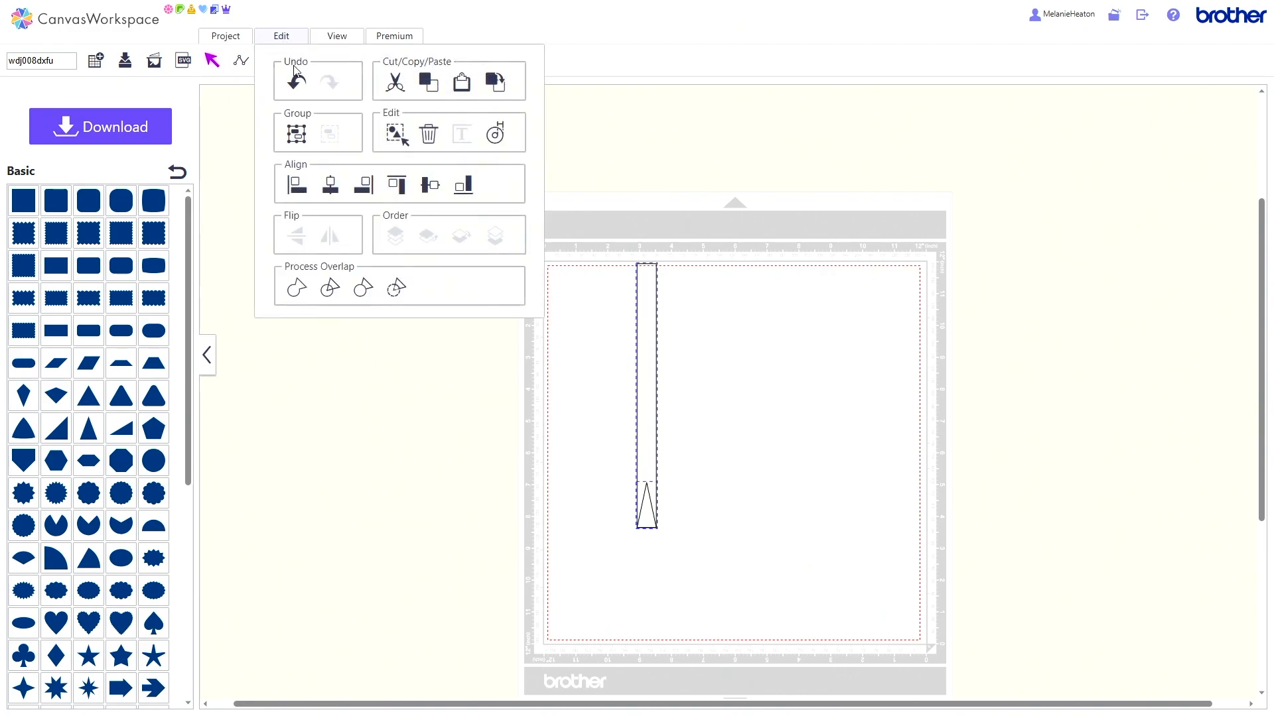
click(462, 194)
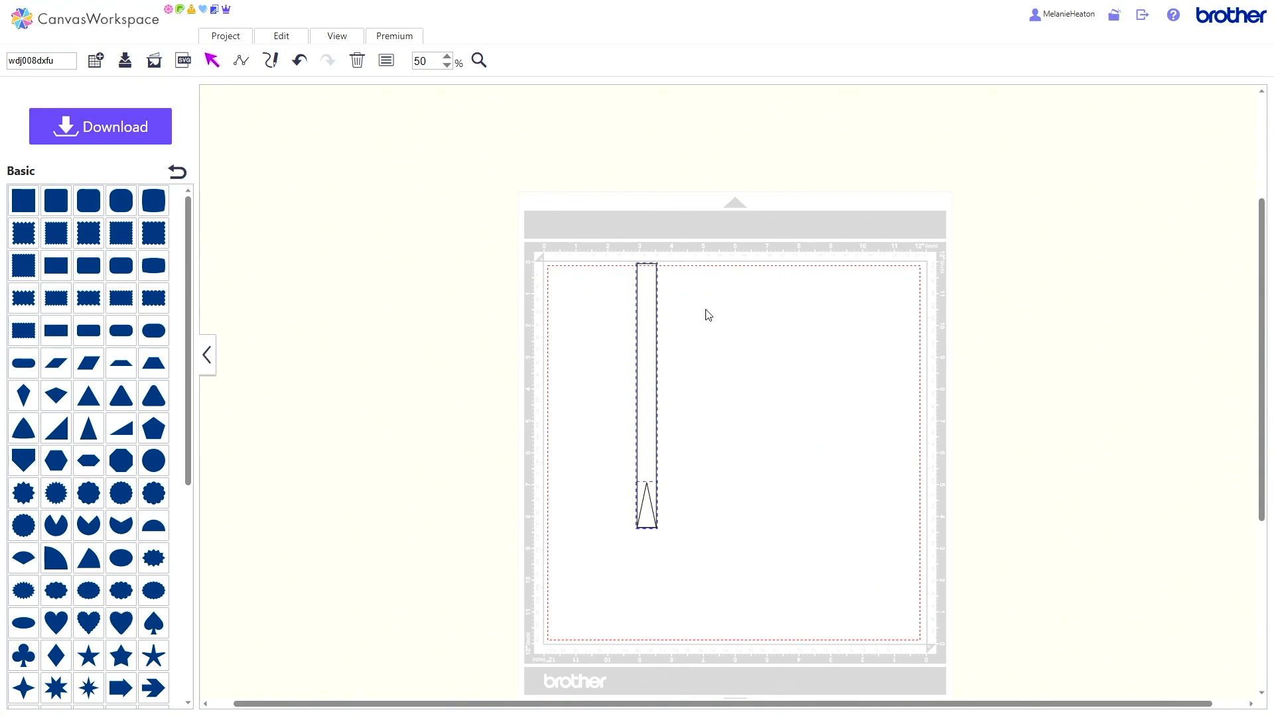
Step: Send the long rectangle to the back, behind the triangle
click(645, 313)
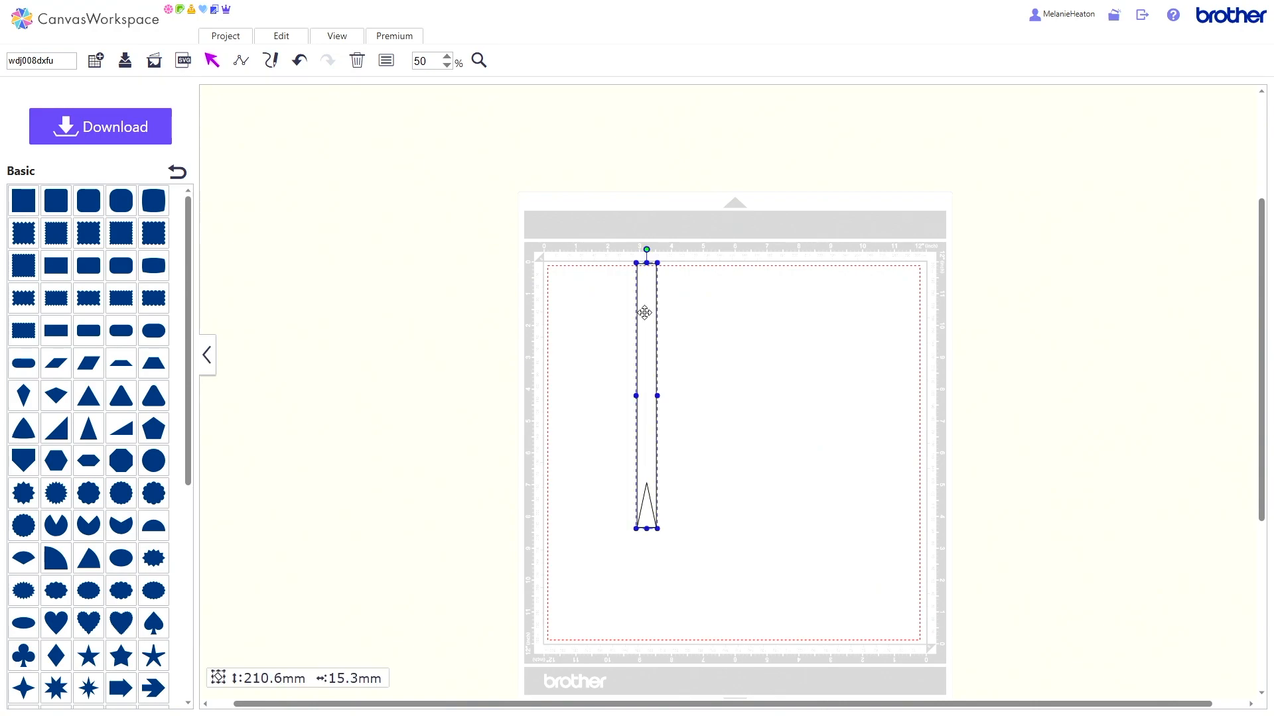
click(268, 43)
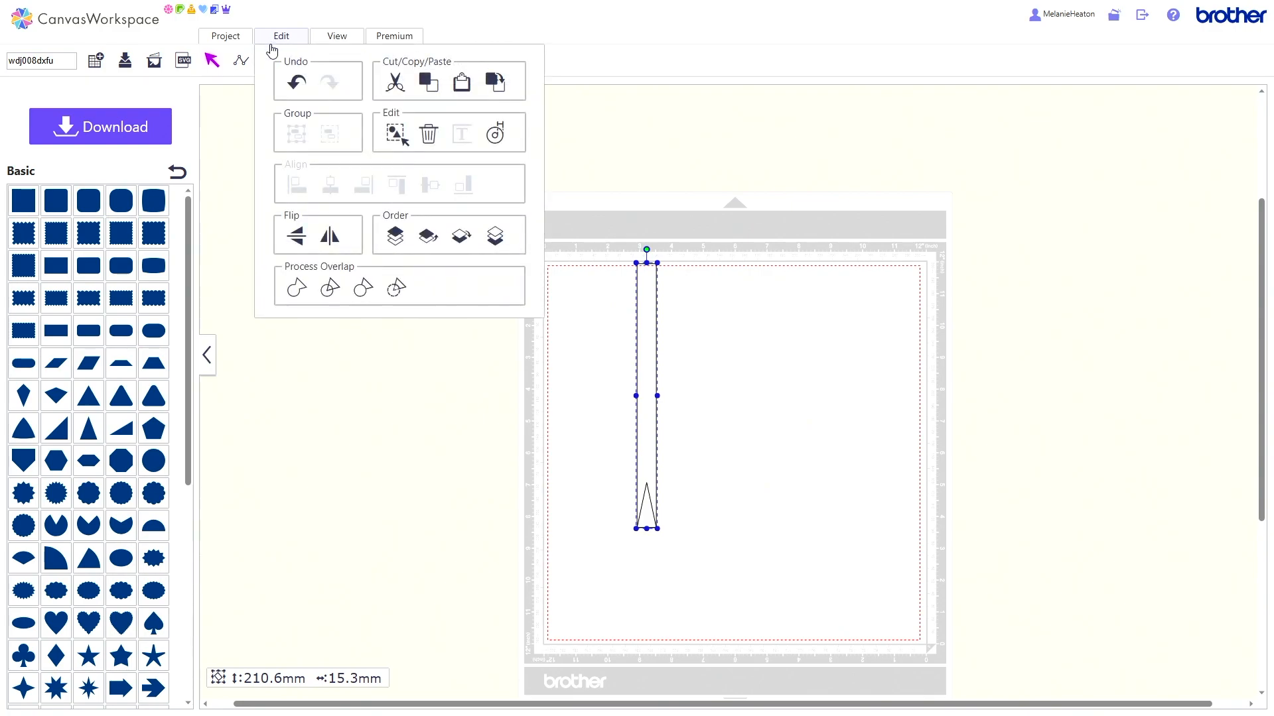
click(496, 236)
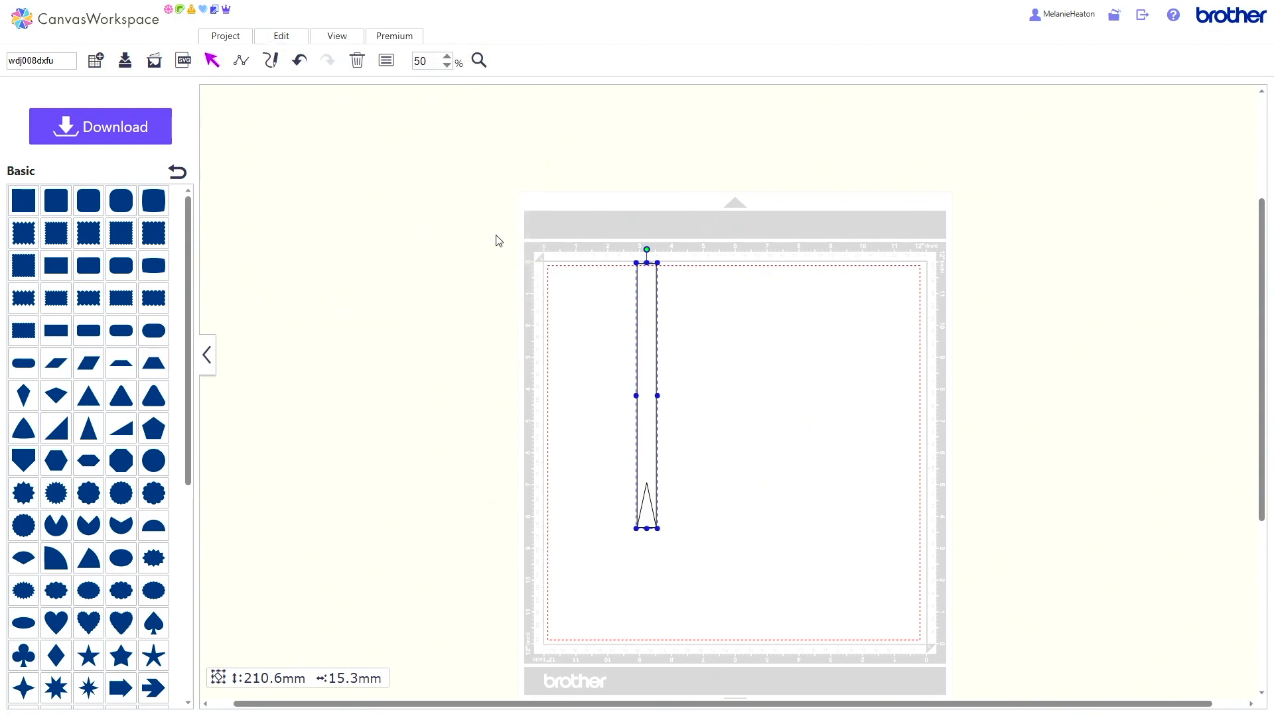
Step: Cut the triangle out of the rectangle with overlap processing, and shift the notched banner slightly away from the mat's edge
drag(603, 242, 706, 568)
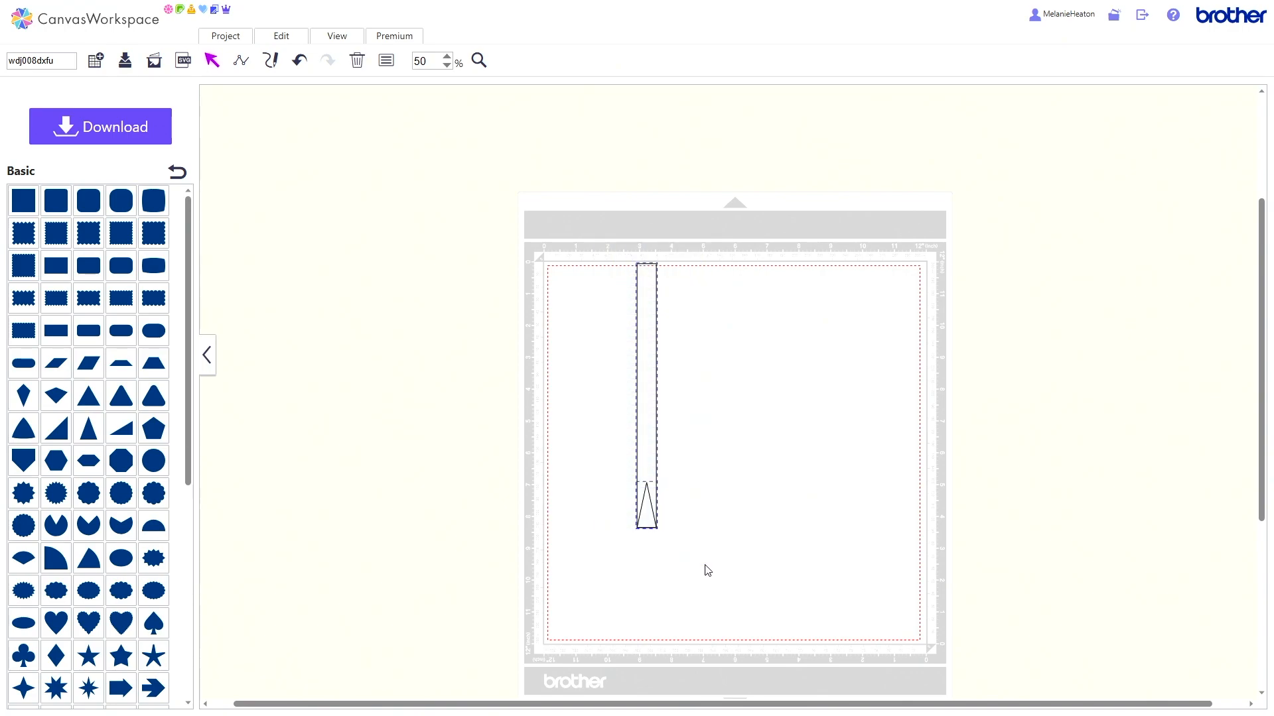
click(282, 37)
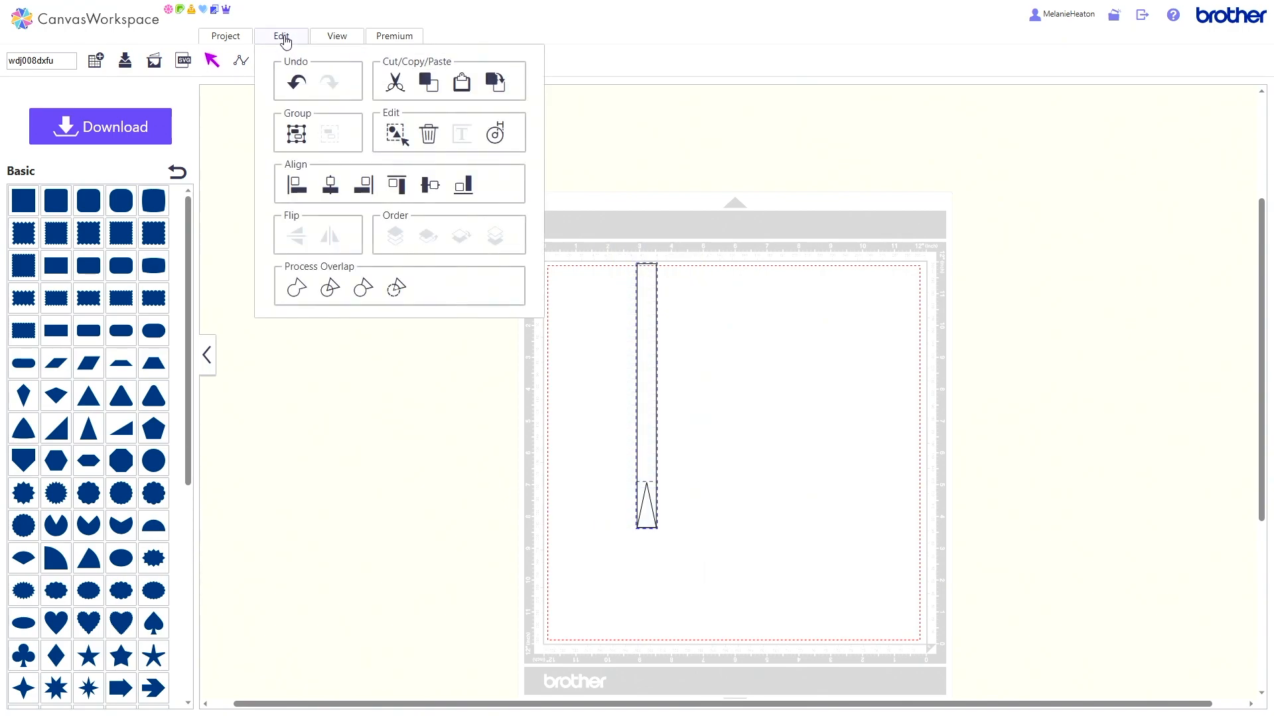
click(396, 289)
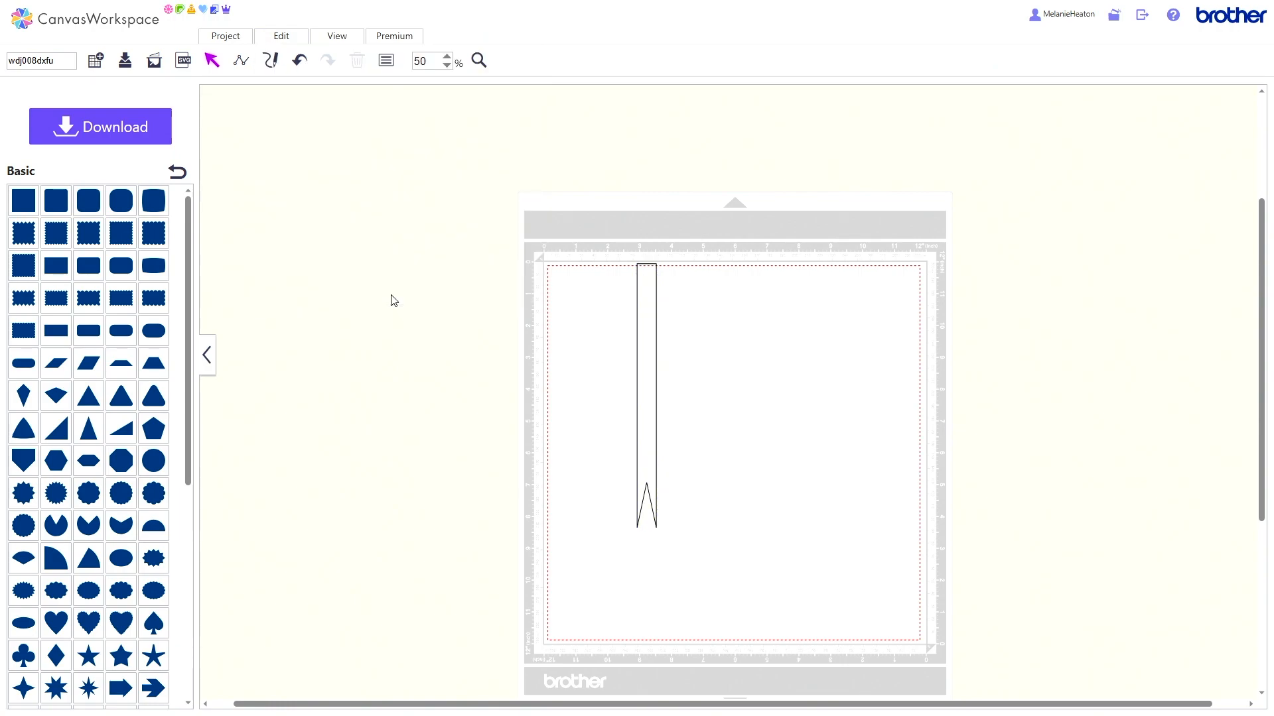
drag(641, 318, 671, 331)
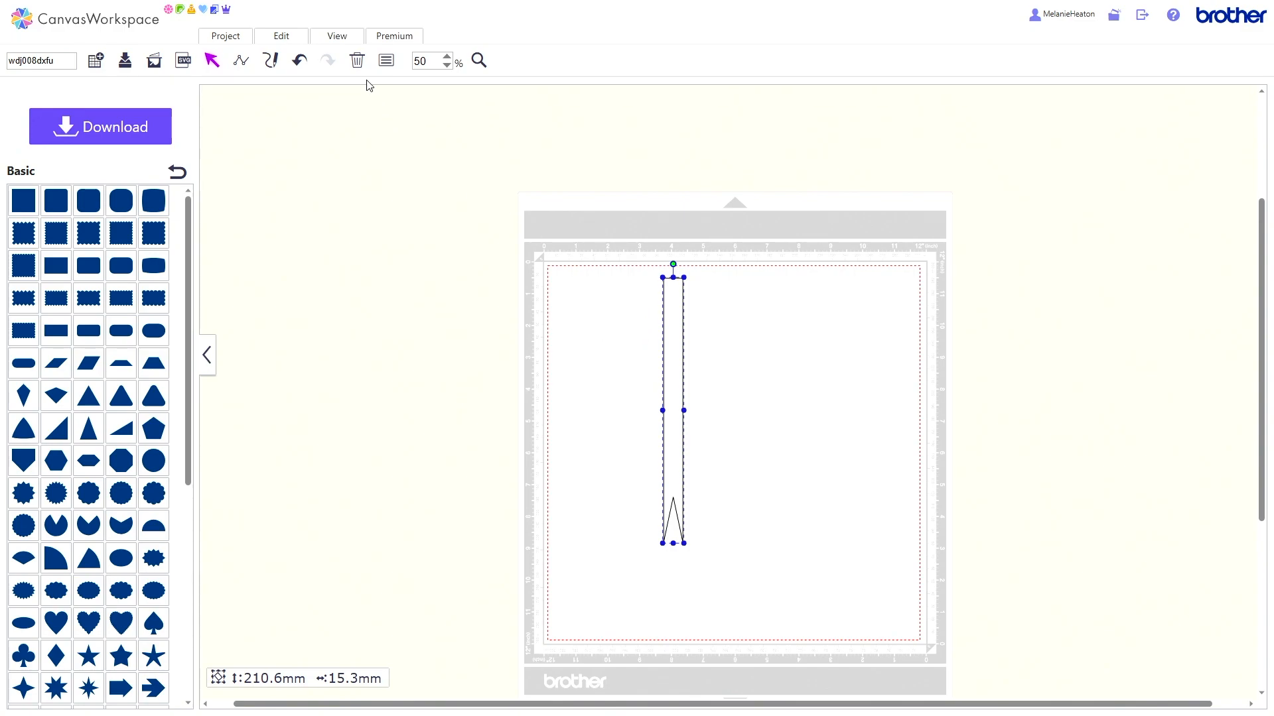
Step: Delete the notched banner and add a horizontal rectangle about 18 mm high and 206.4 mm wide along the mat's upper edge
click(356, 61)
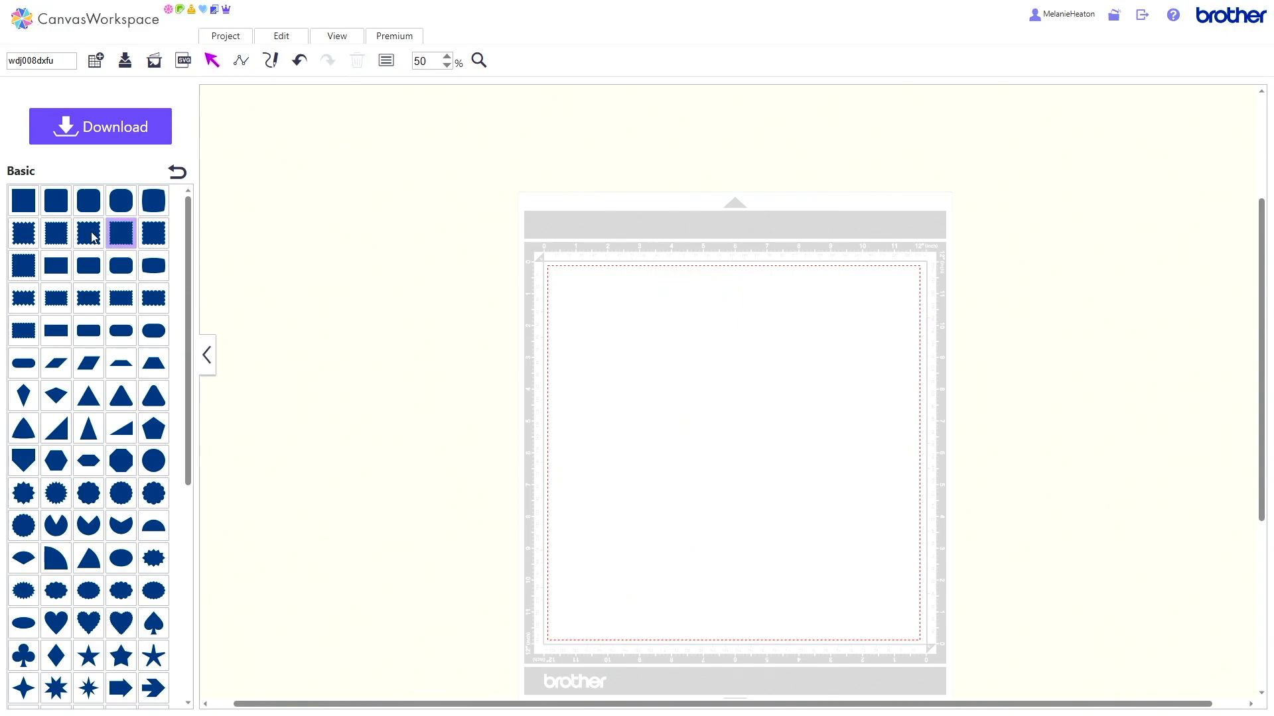
click(24, 200)
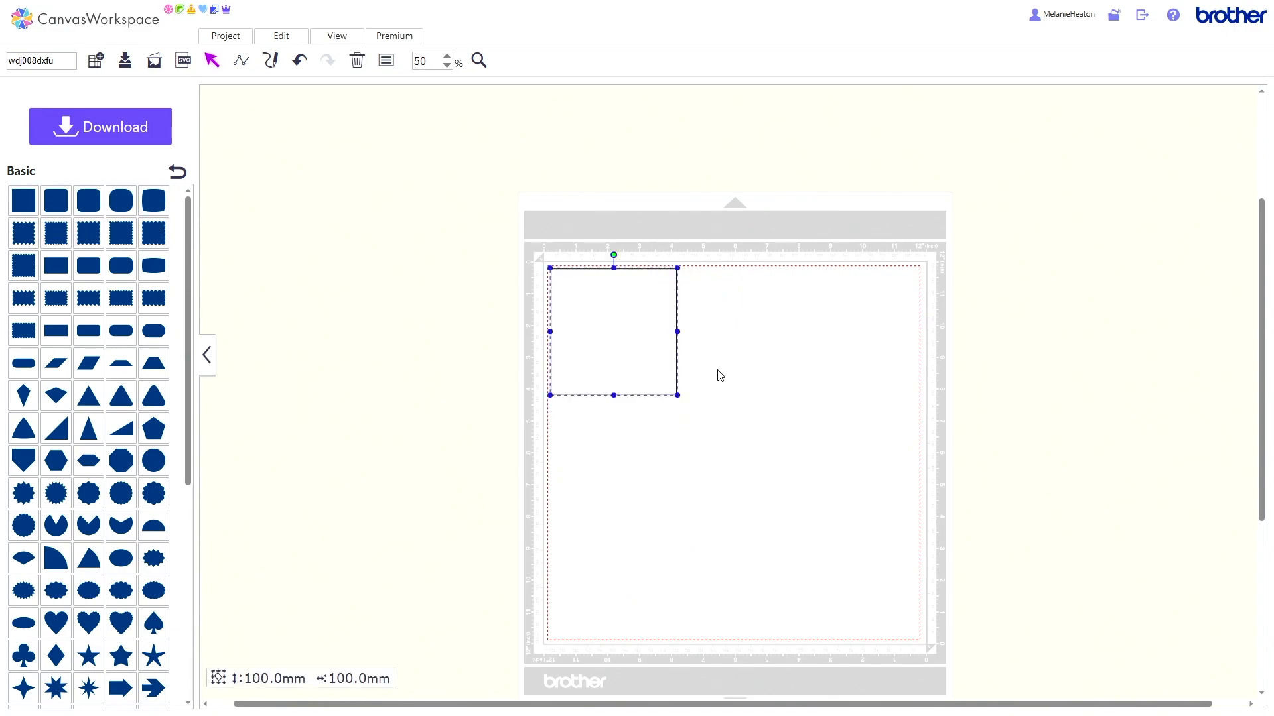
drag(613, 396, 603, 296)
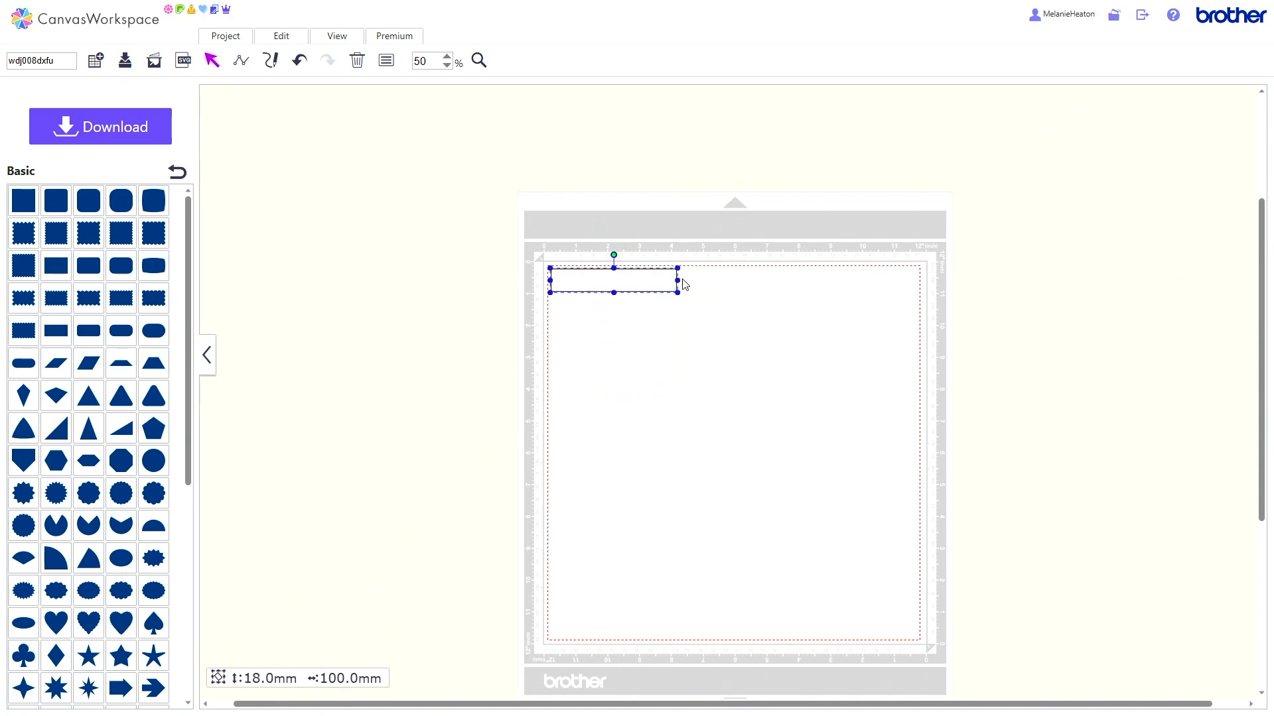
drag(678, 280, 809, 281)
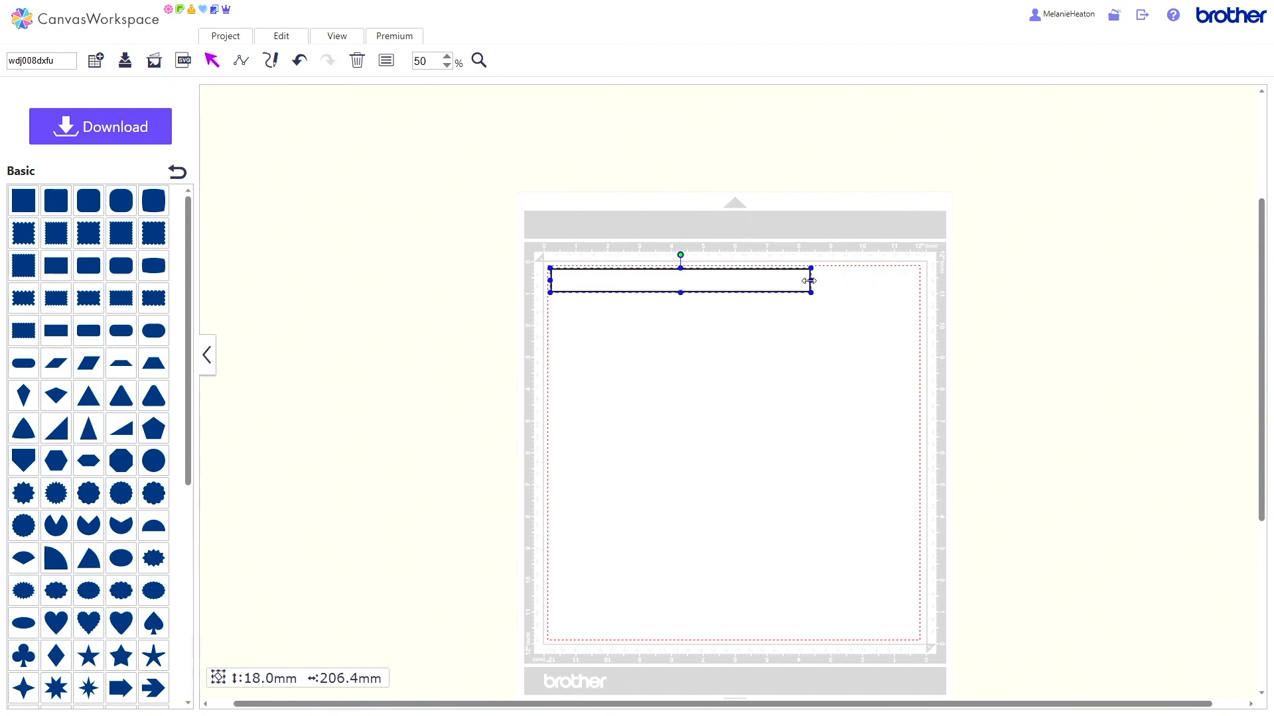
Step: Add a triangle below the horizontal rectangle, rotate it to 270 degrees and squash its height to about 57.1 mm
click(101, 405)
drag(606, 335, 622, 394)
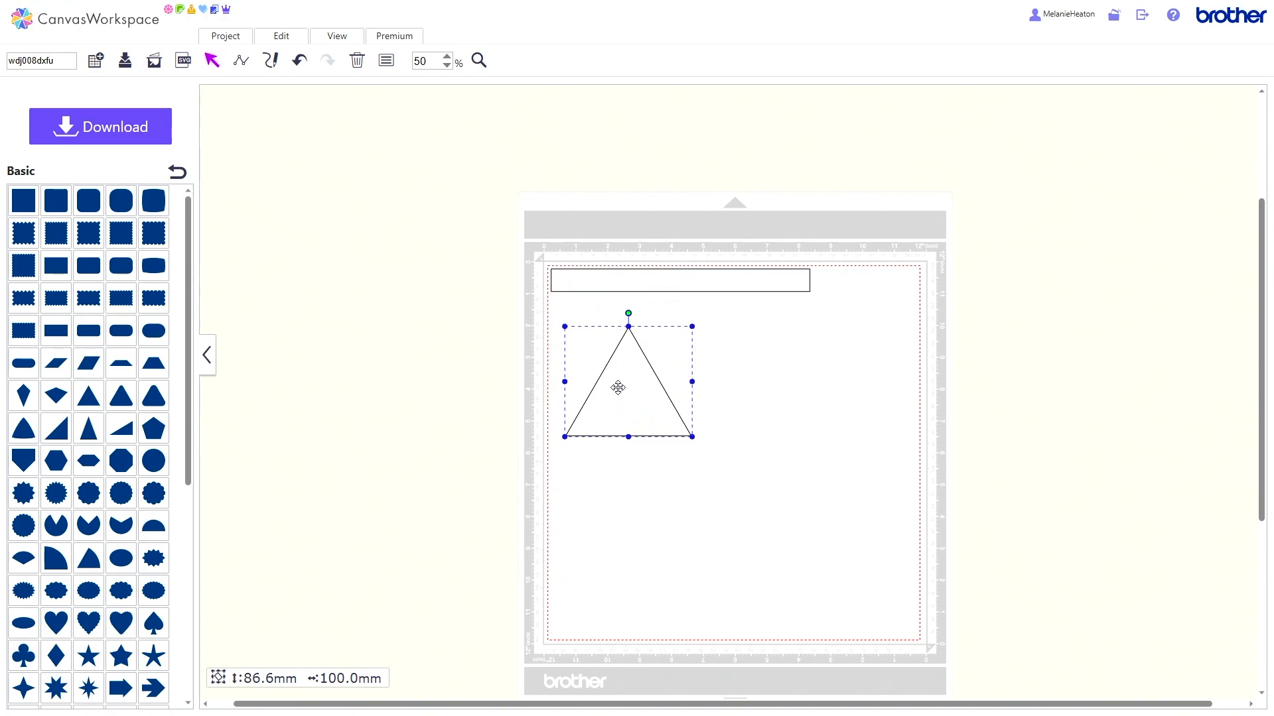
click(386, 62)
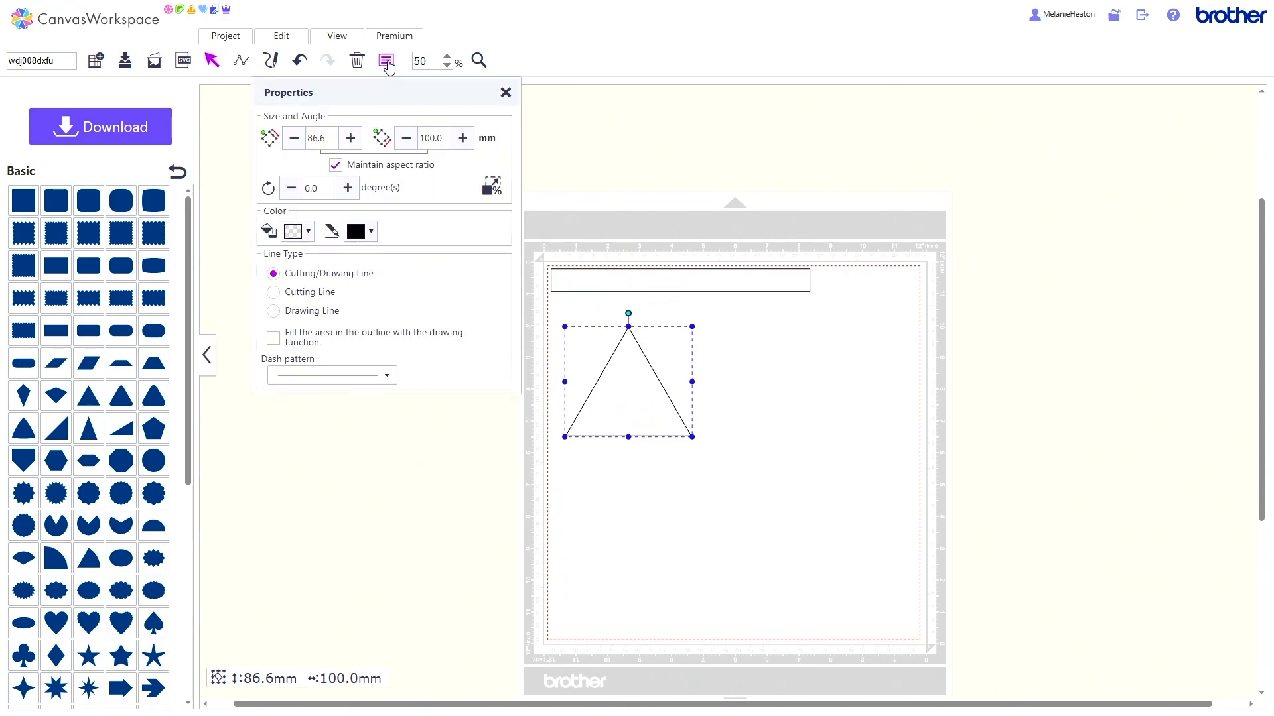
click(319, 187)
key(BackSpace)
key(BackSpace)
key(BackSpace)
key(Return)
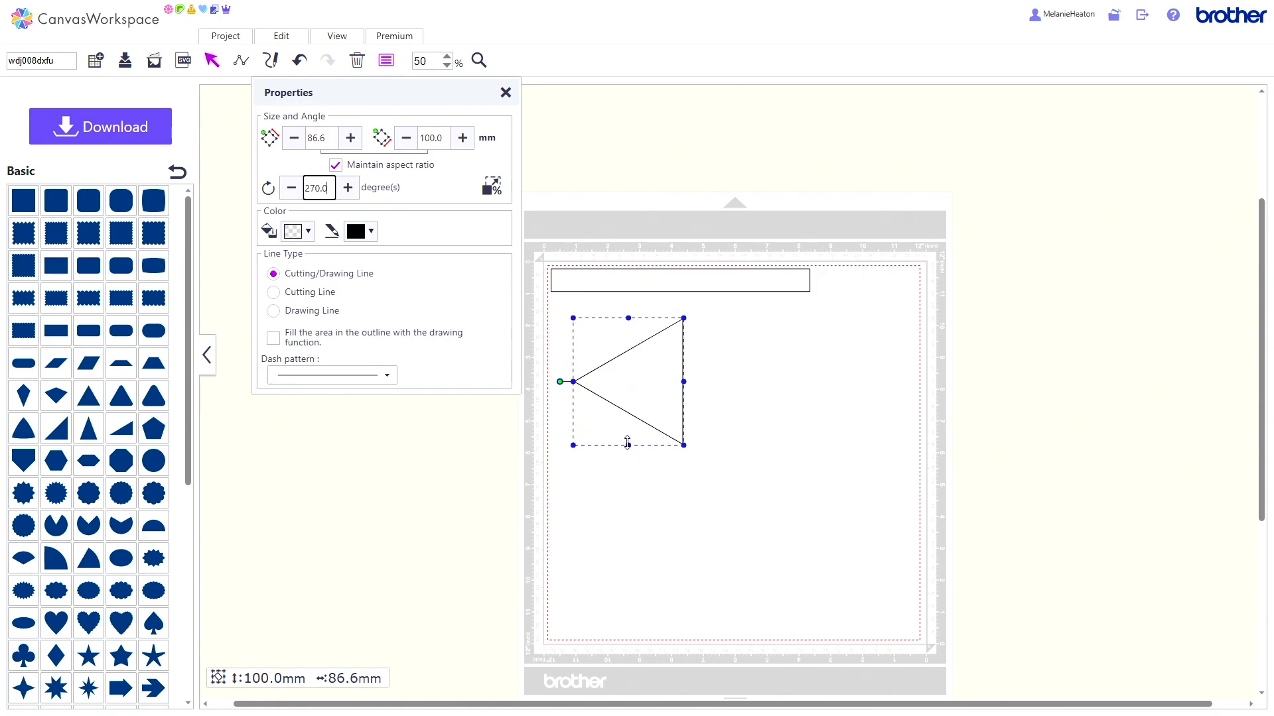
drag(627, 444, 627, 388)
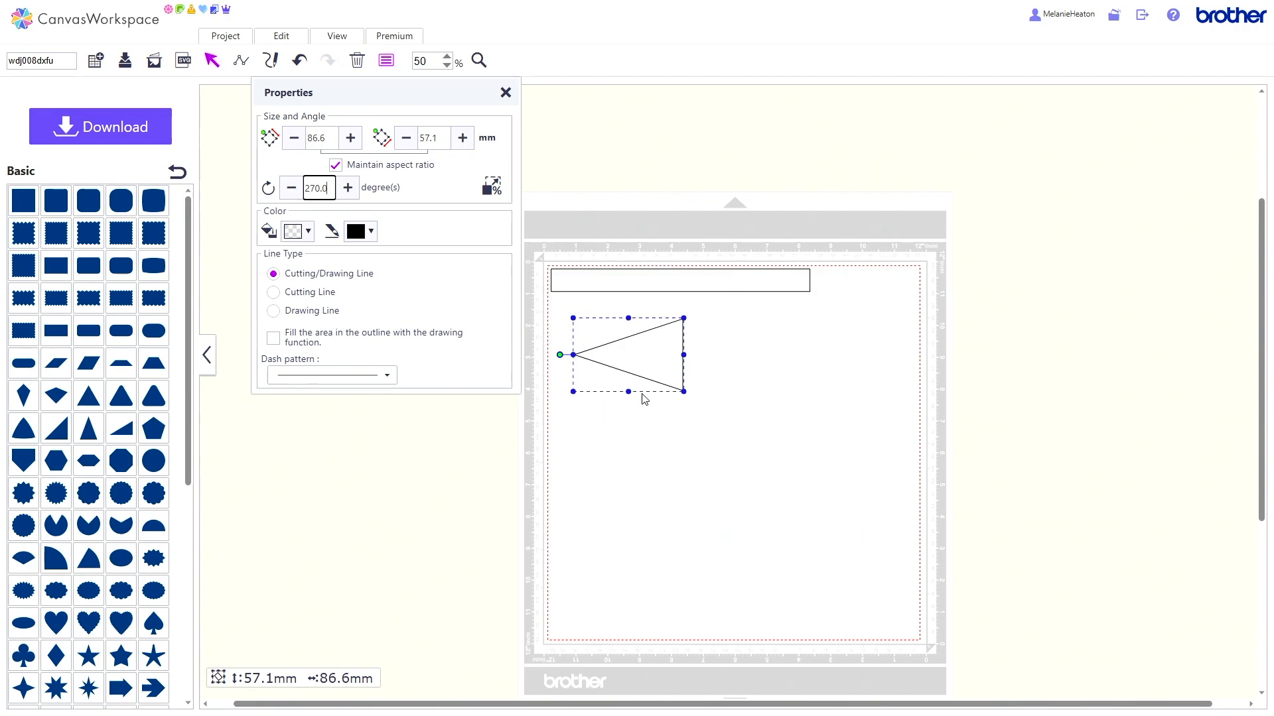
click(506, 93)
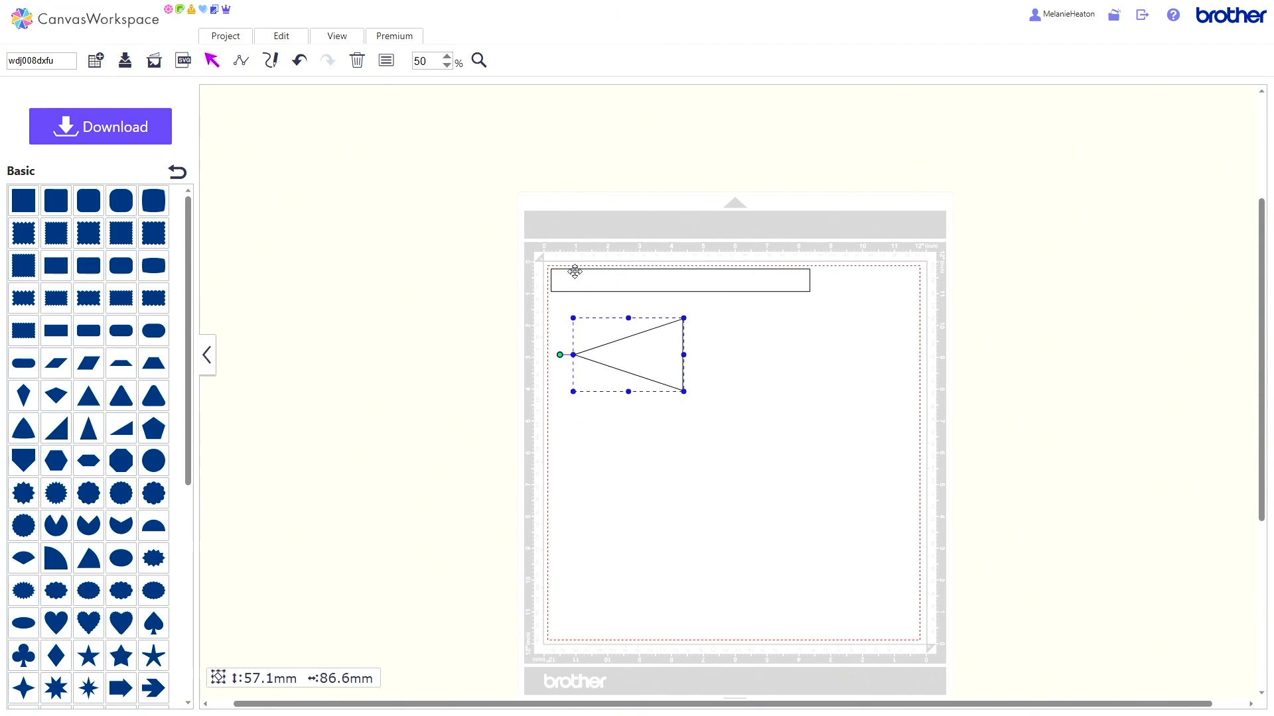
Step: Undo the new triangle, the horizontal rectangle and the deletion of the notched banner
click(299, 63)
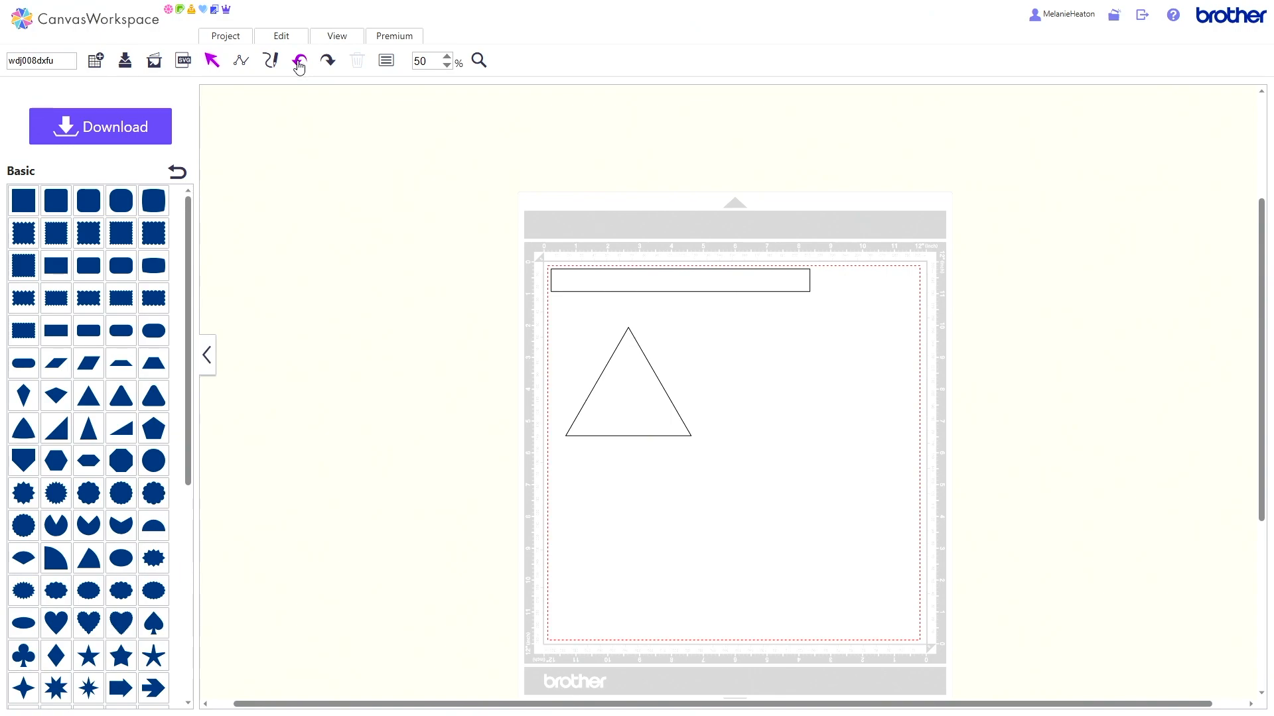
click(299, 63)
click(298, 64)
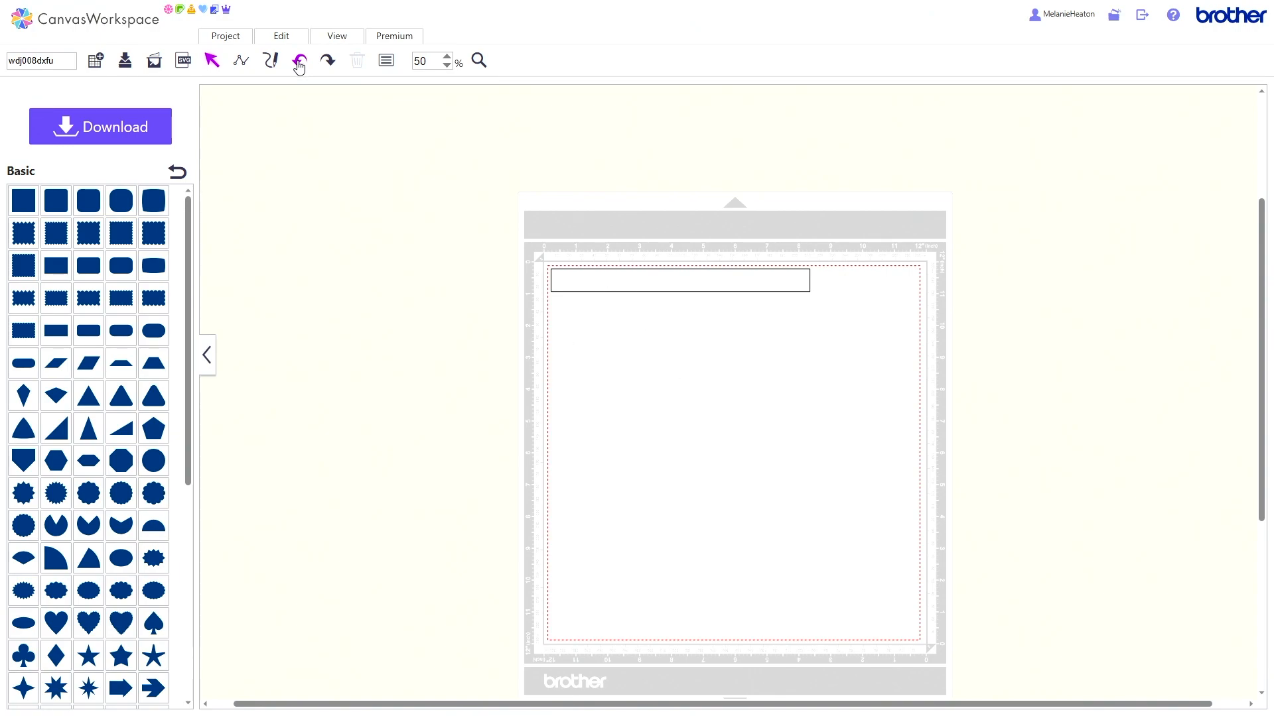
click(298, 64)
click(298, 64)
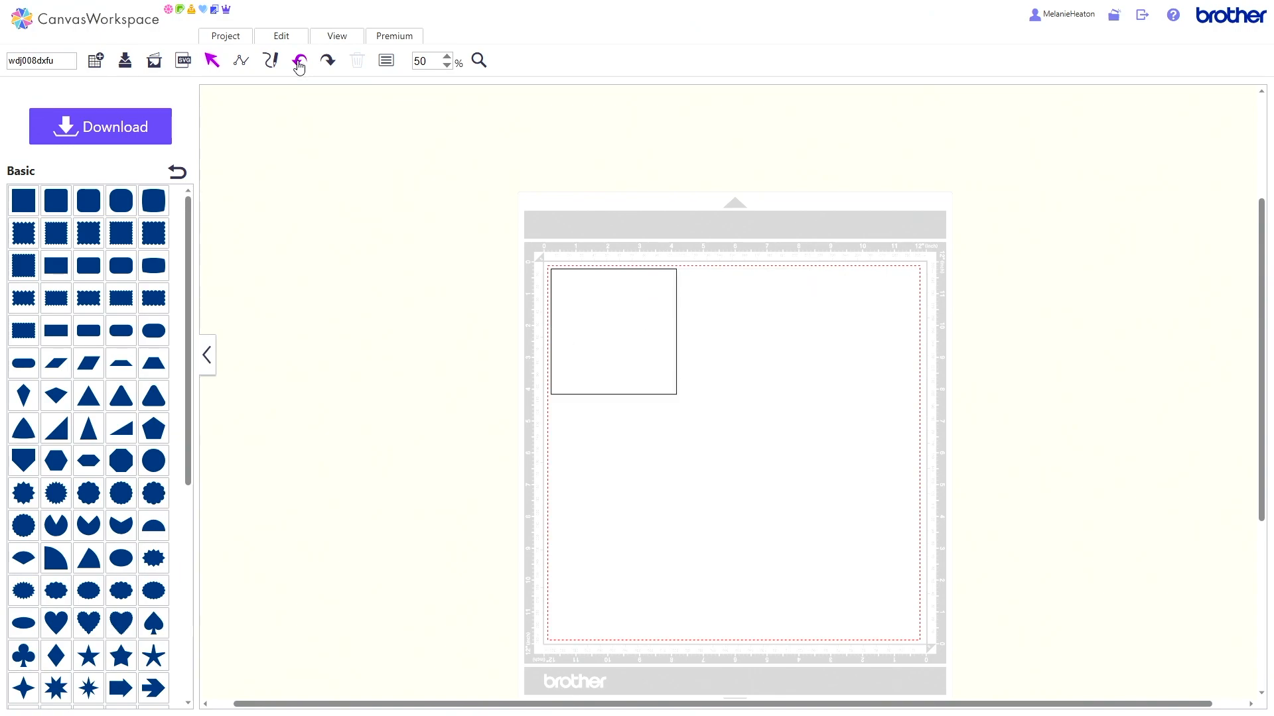
click(298, 64)
click(298, 64)
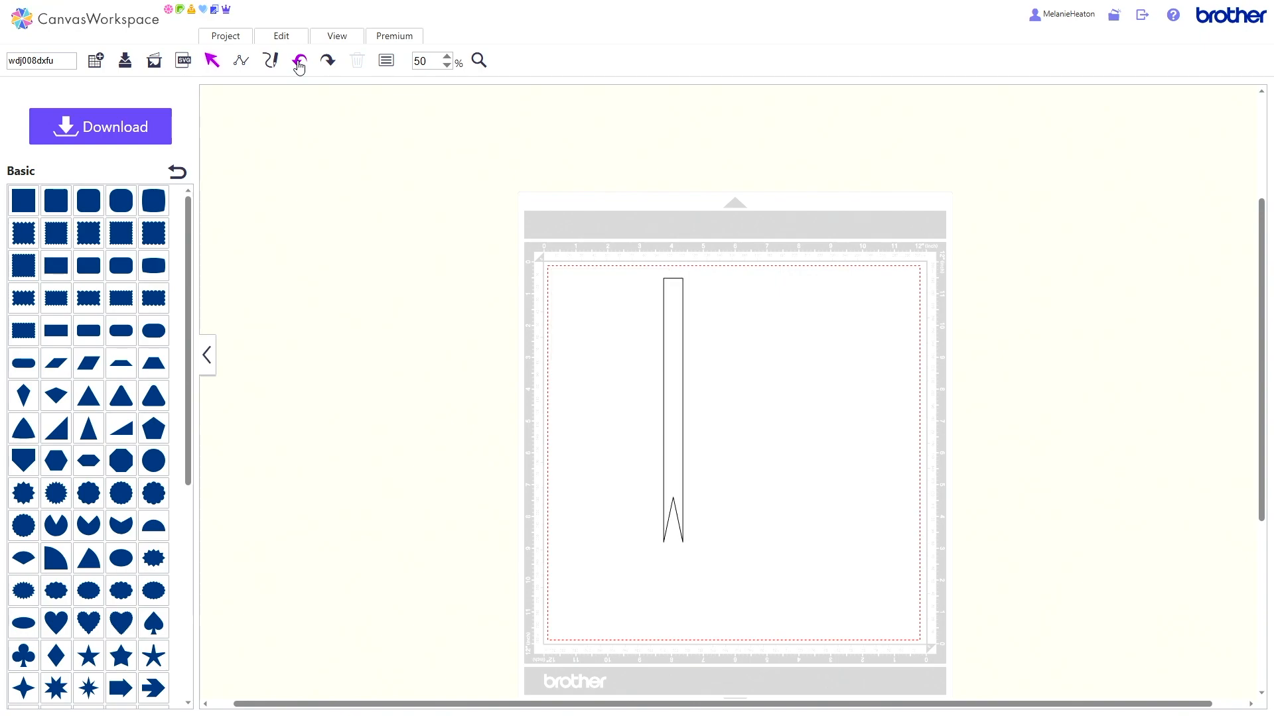
Step: Rotate the notched banner to 270 degrees and move it off the mat, above its upper right corner
click(676, 349)
drag(683, 356, 685, 358)
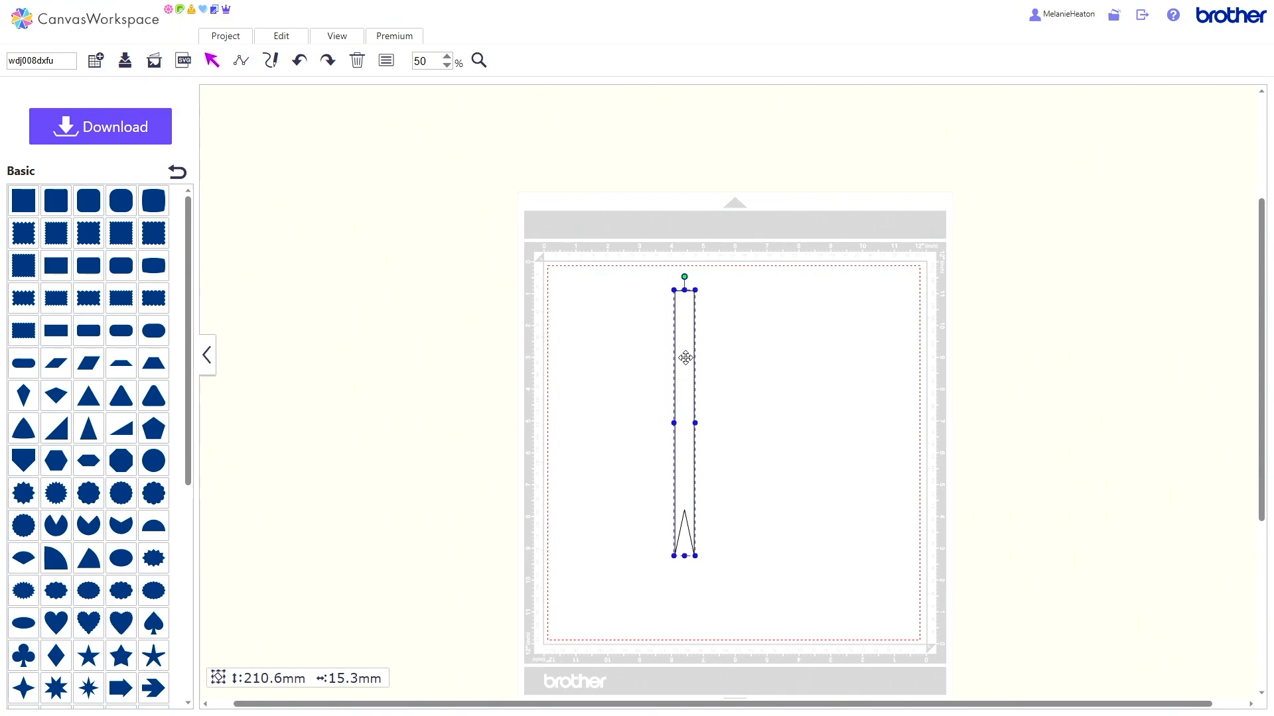
click(386, 61)
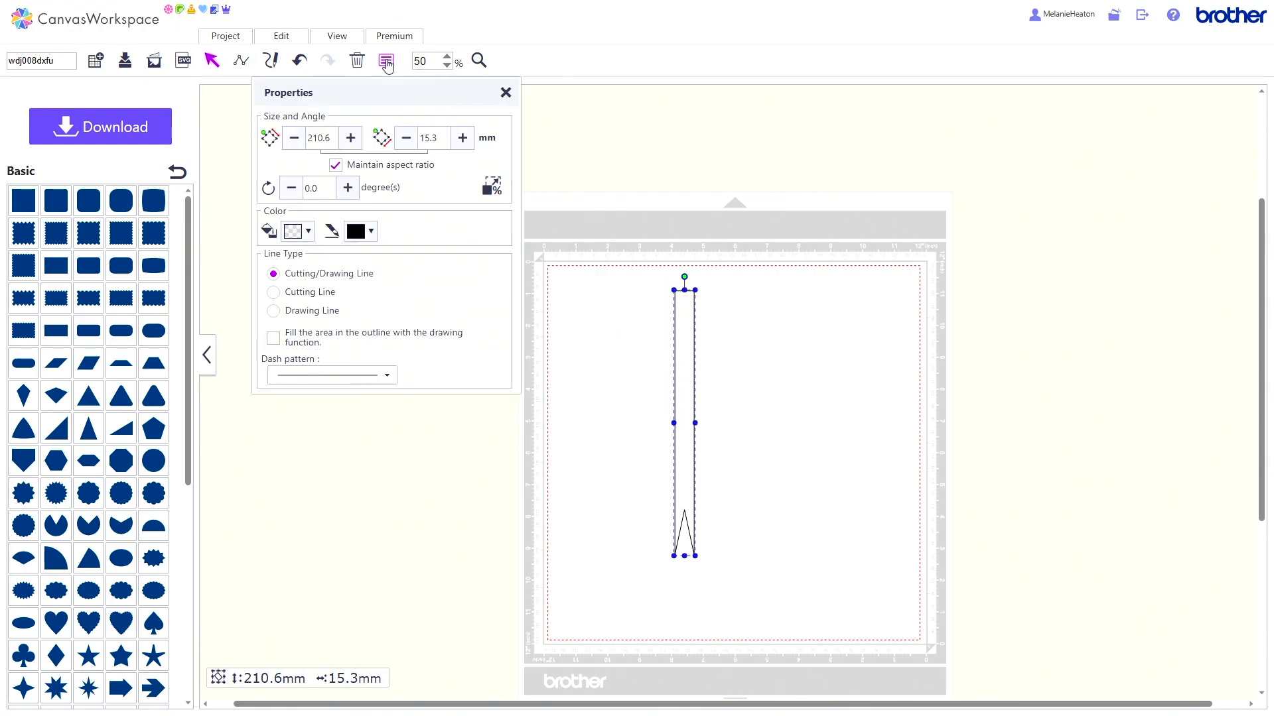
click(325, 189)
key(BackSpace)
key(BackSpace)
key(BackSpace)
click(505, 94)
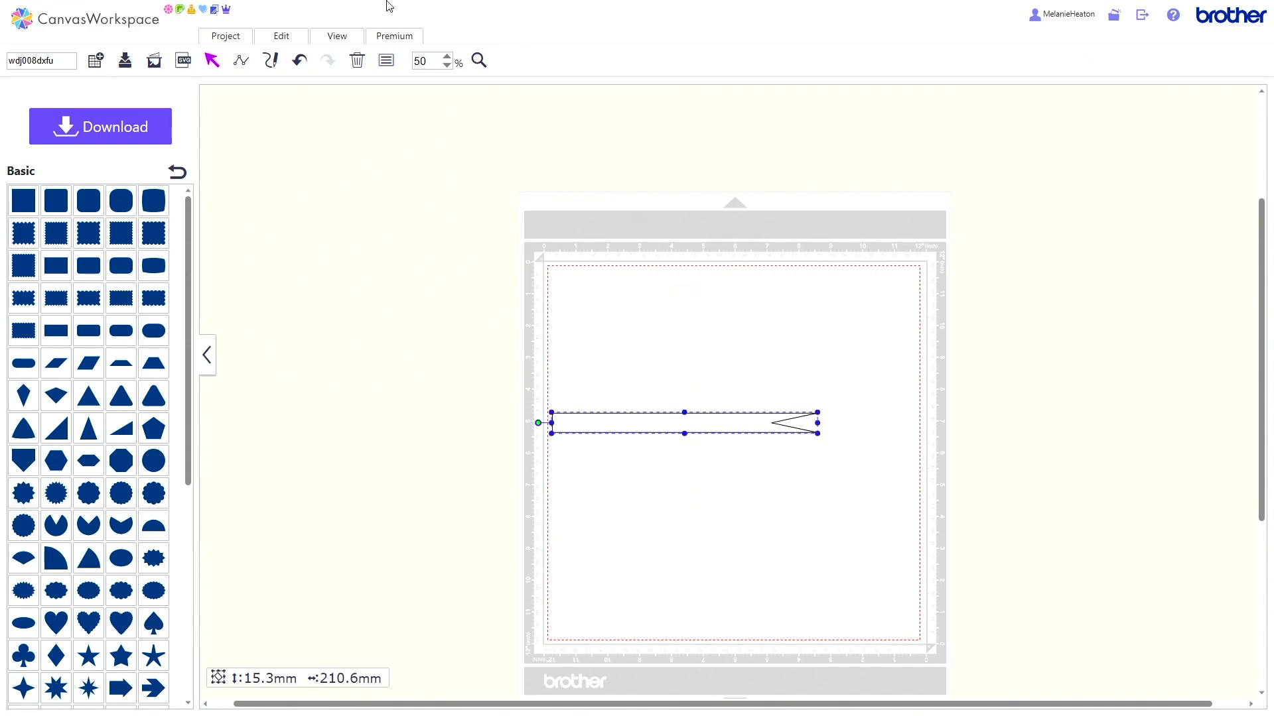
drag(671, 424, 955, 130)
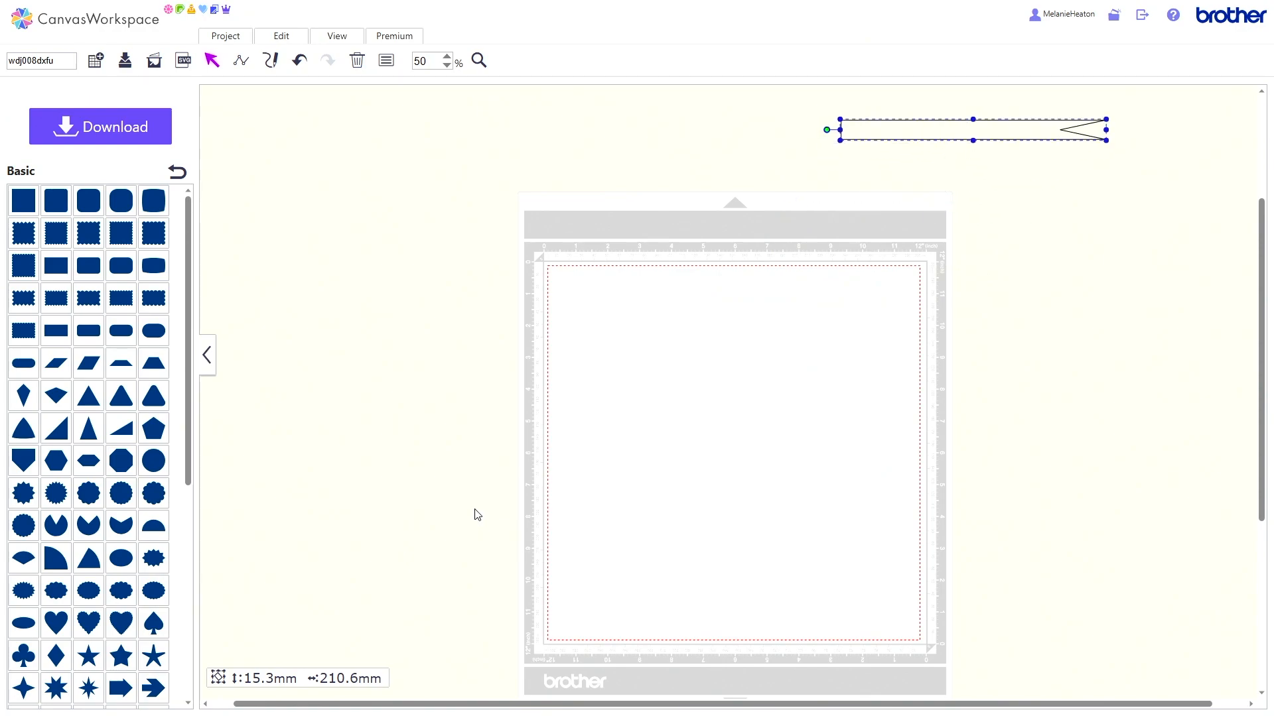
Step: Add a text object in the Brussels Demi font to the mat
click(178, 172)
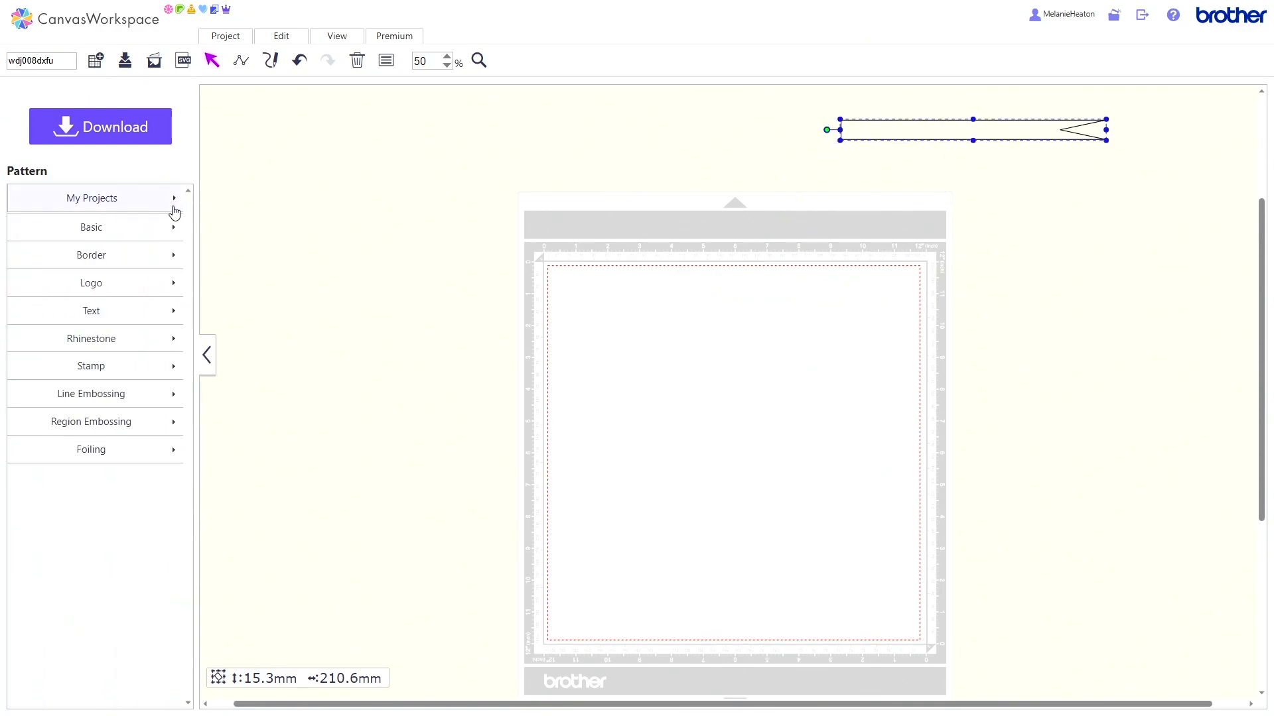
click(131, 318)
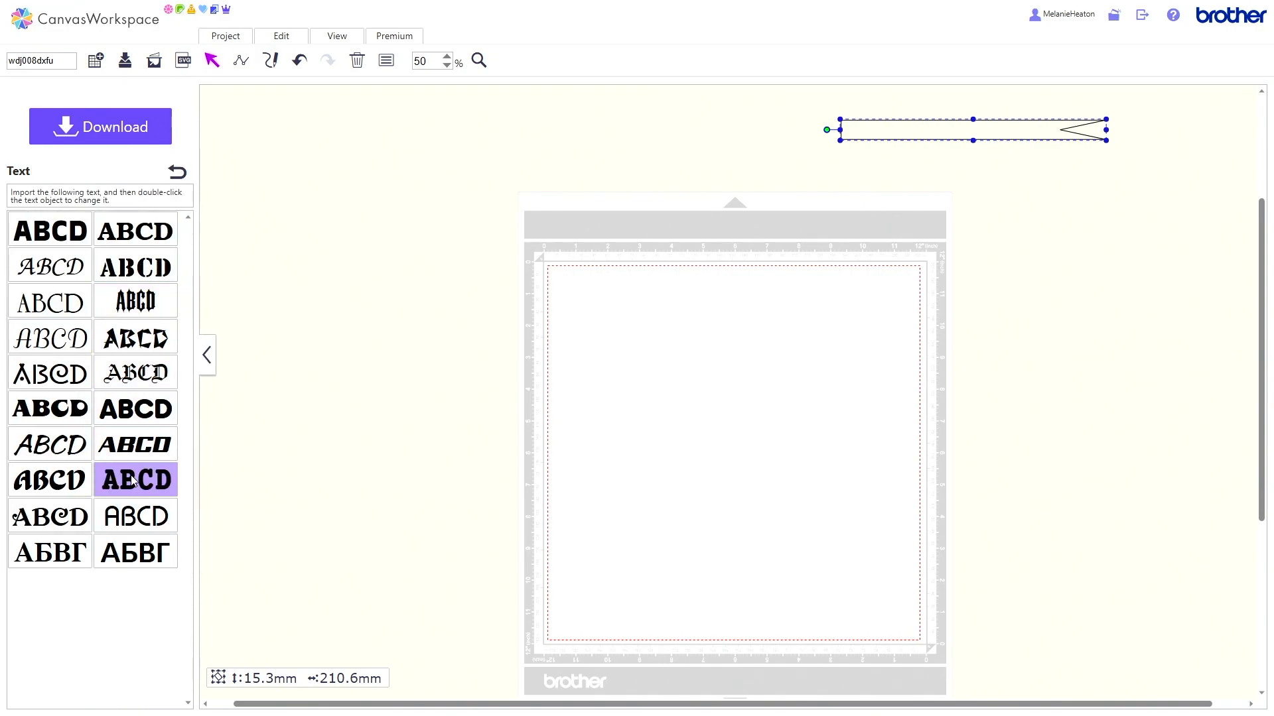
click(125, 230)
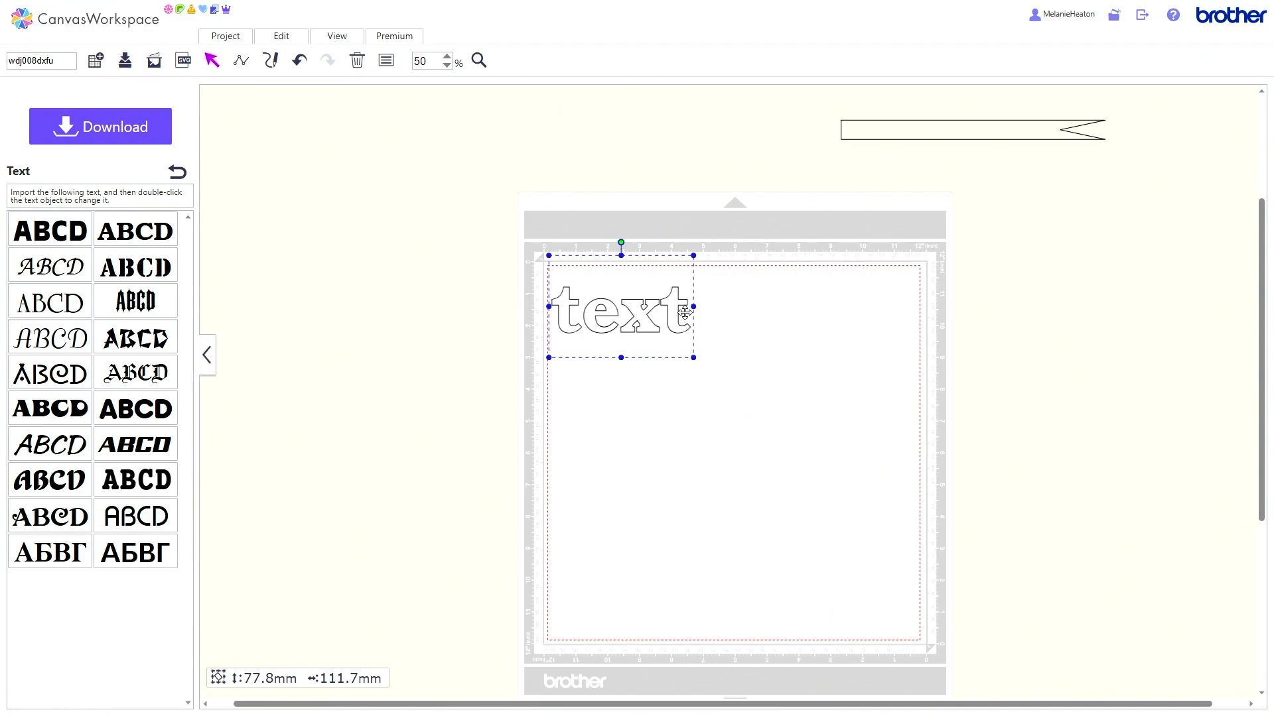
Step: Replace the placeholder text with "UP UP AND AWAY"
double_click(685, 312)
key(BackSpace)
key(BackSpace)
key(BackSpace)
key(BackSpace)
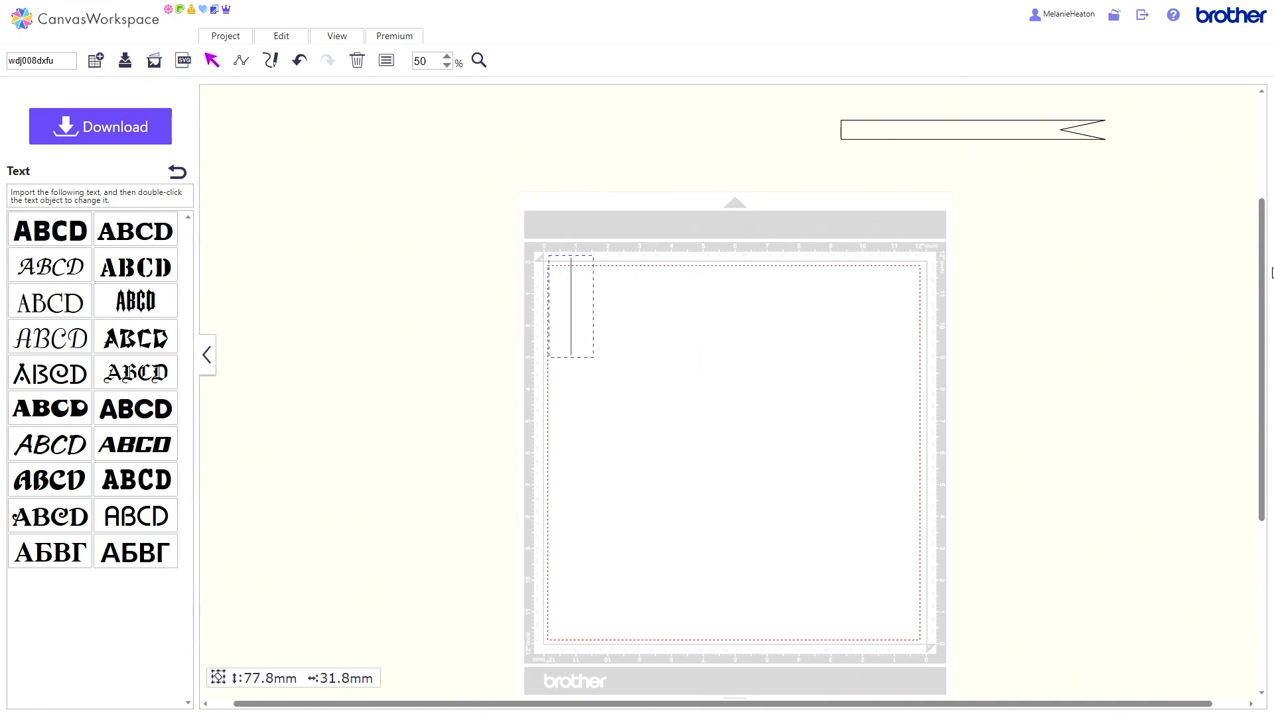
text(UP)
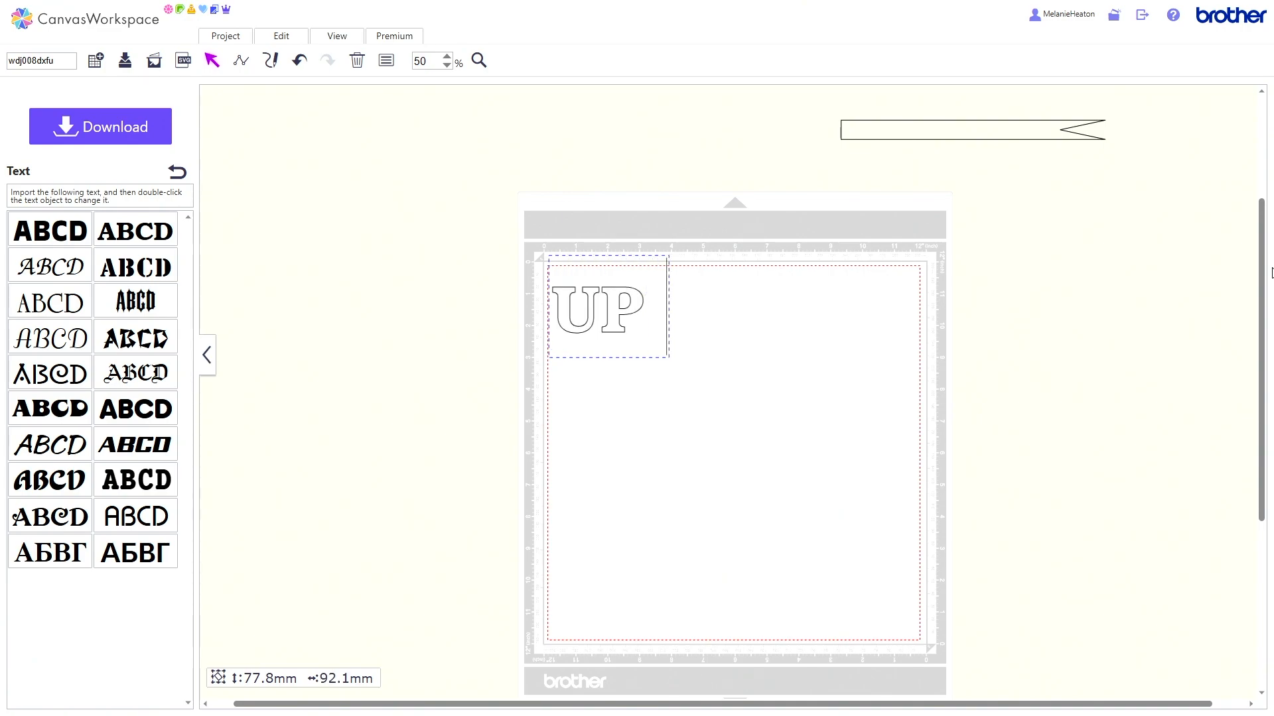
text( UP)
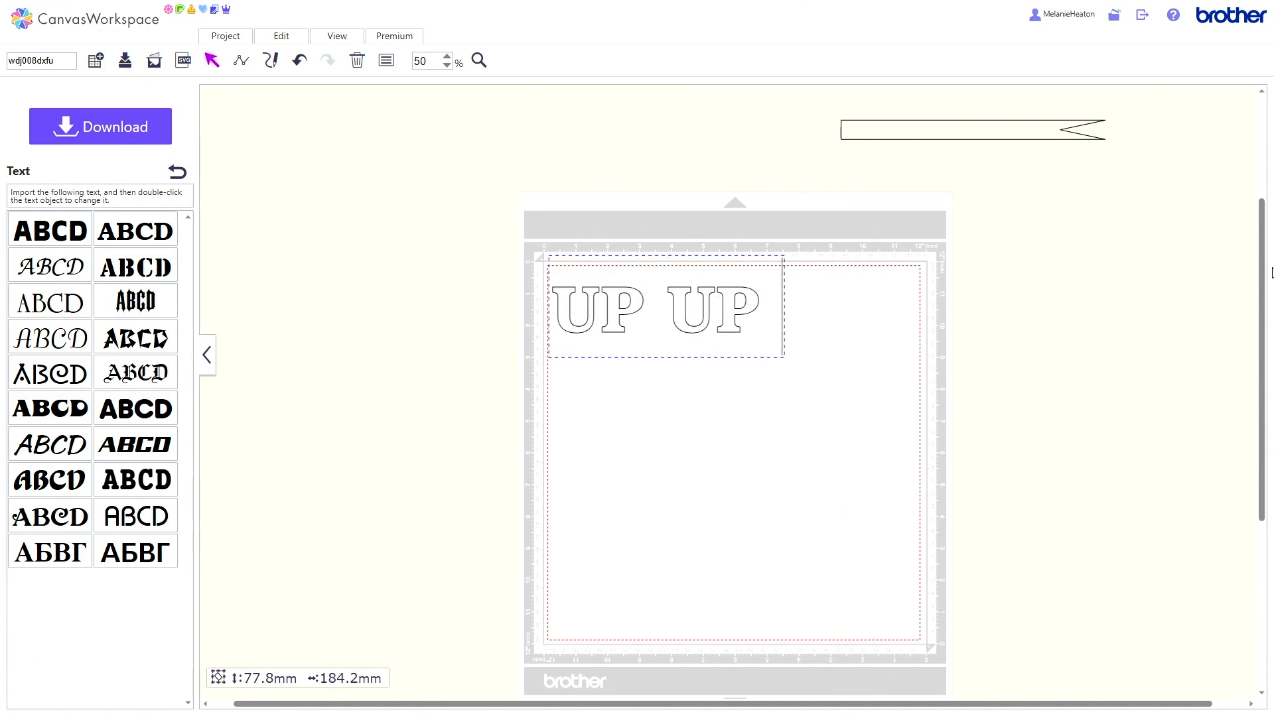
text( AND AW)
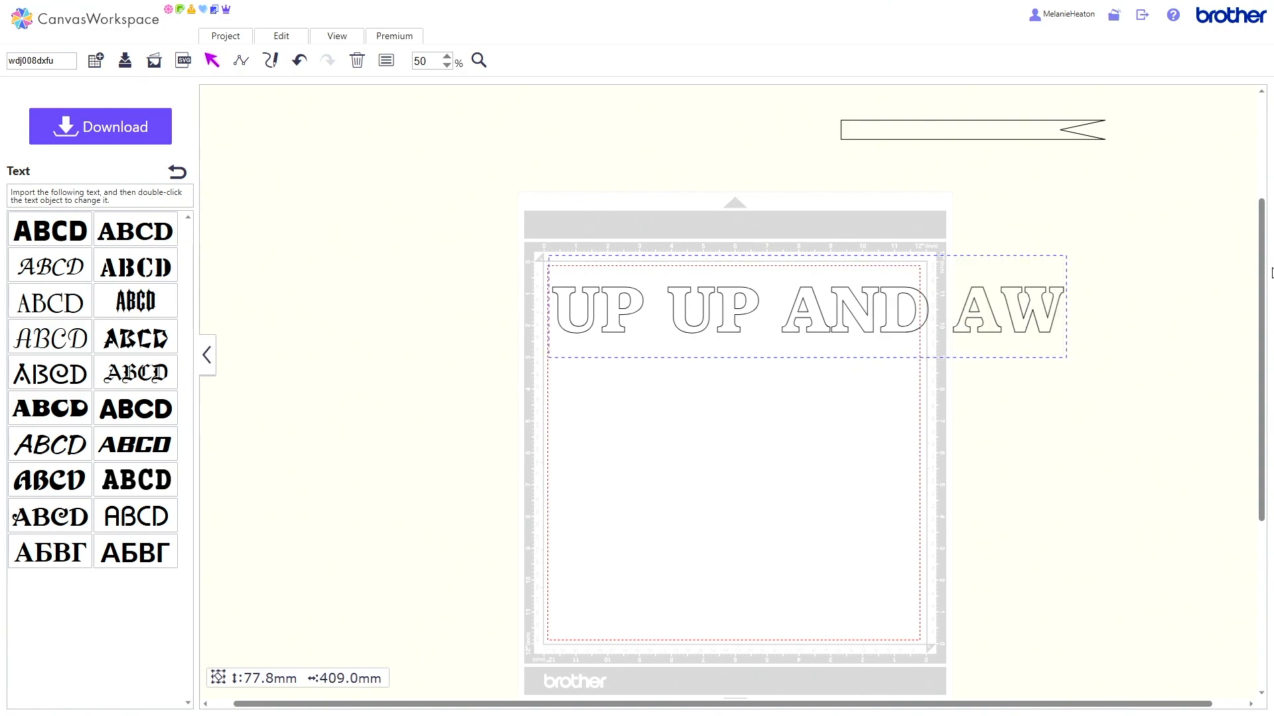
text(AY)
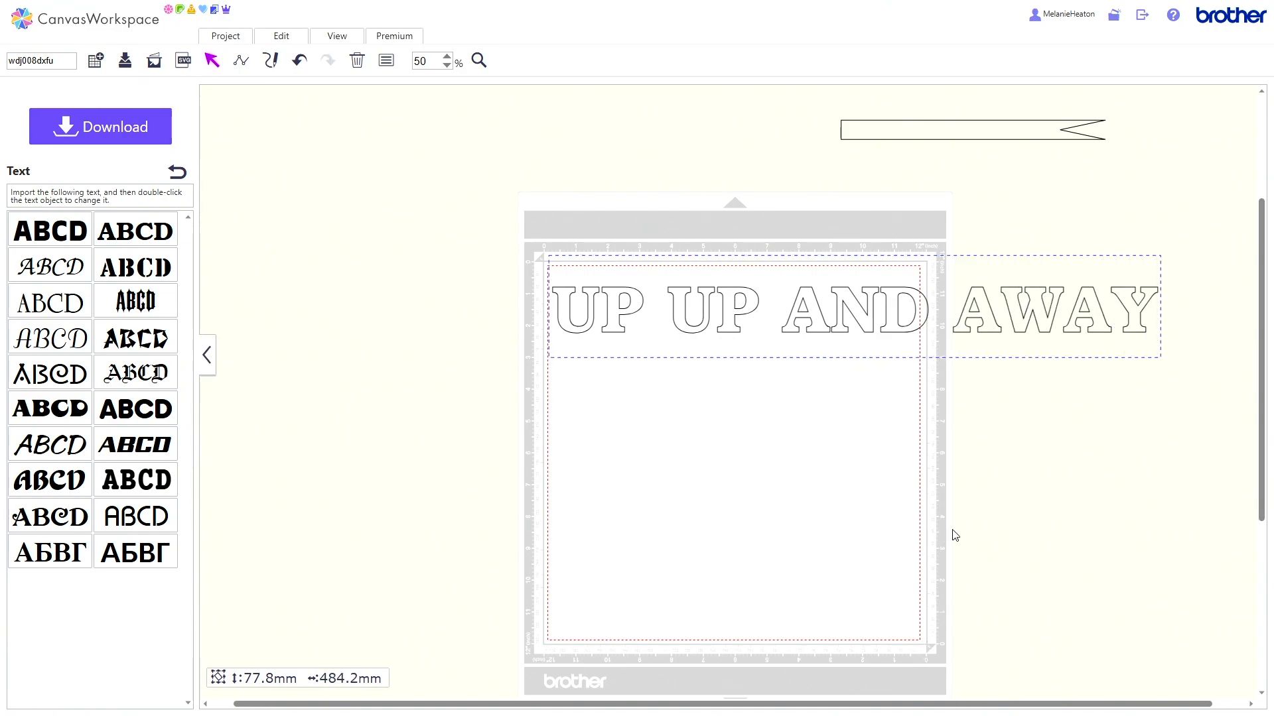
click(958, 547)
Step: Move the notched banner onto the mat and shrink the text to about 163.9 mm wide and 17.6 mm high, placing it inside the banner
drag(1160, 358, 673, 315)
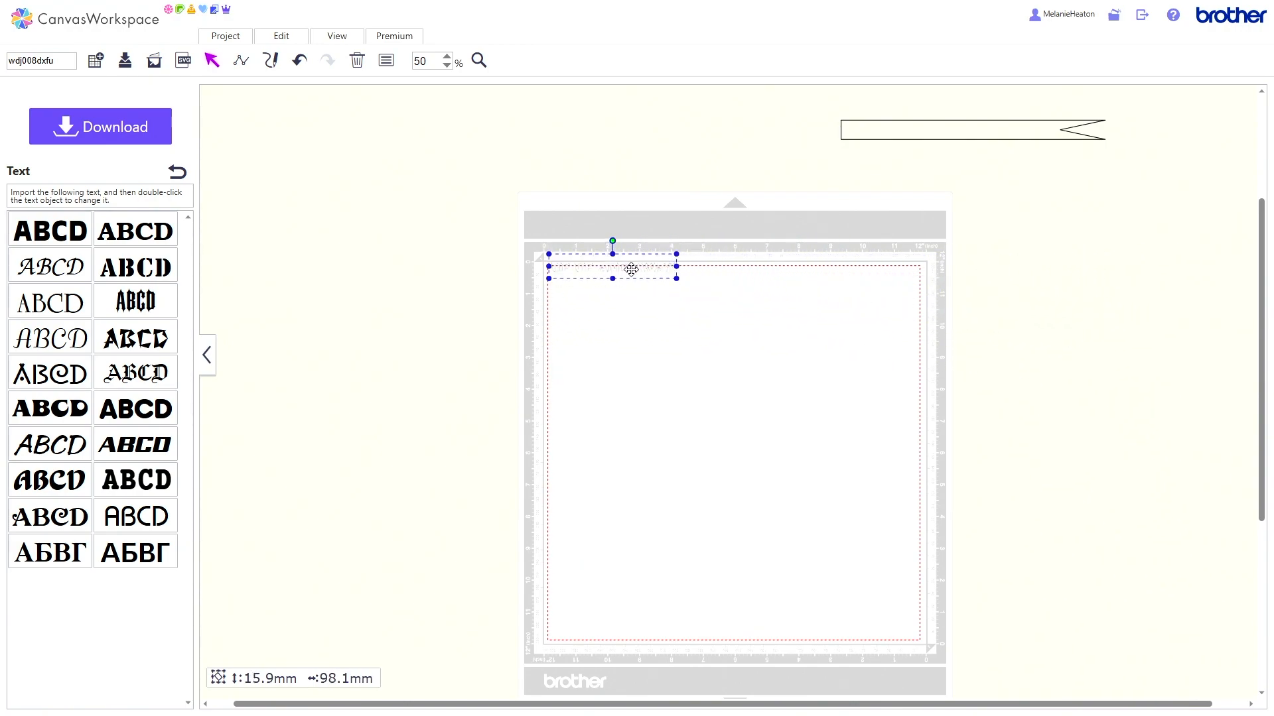
drag(631, 270, 771, 384)
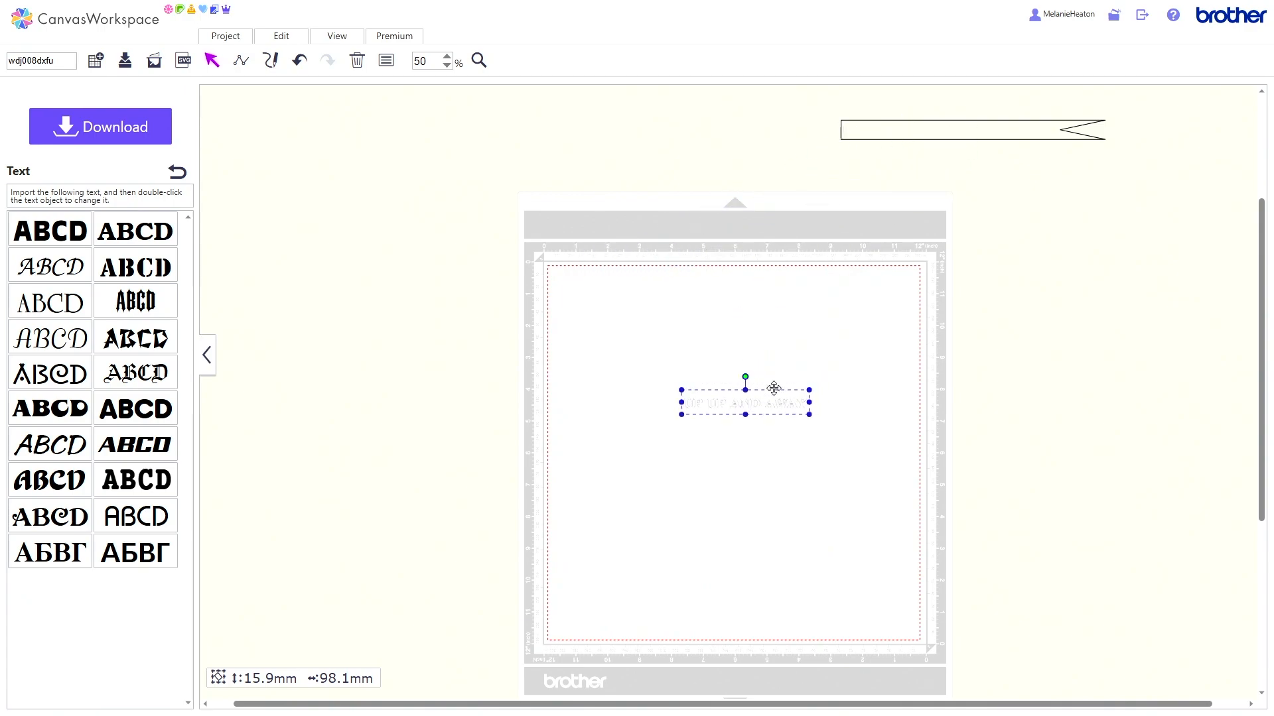
drag(925, 129, 751, 342)
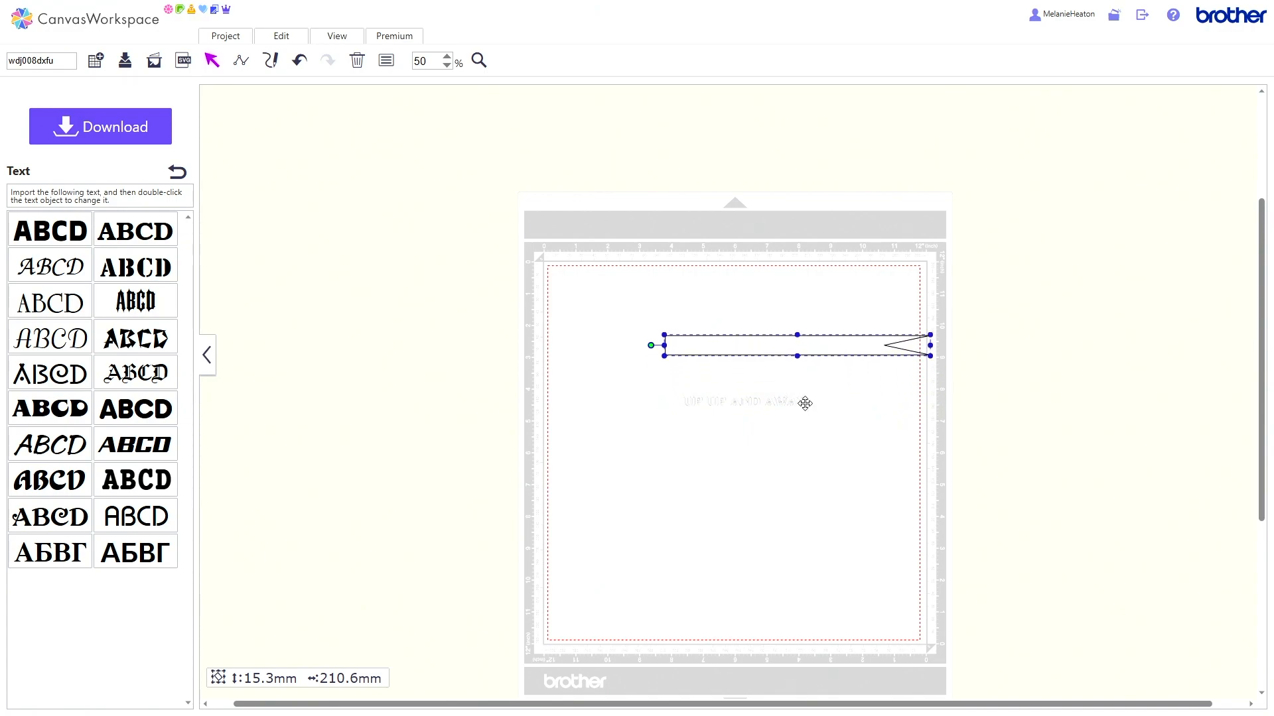
click(804, 403)
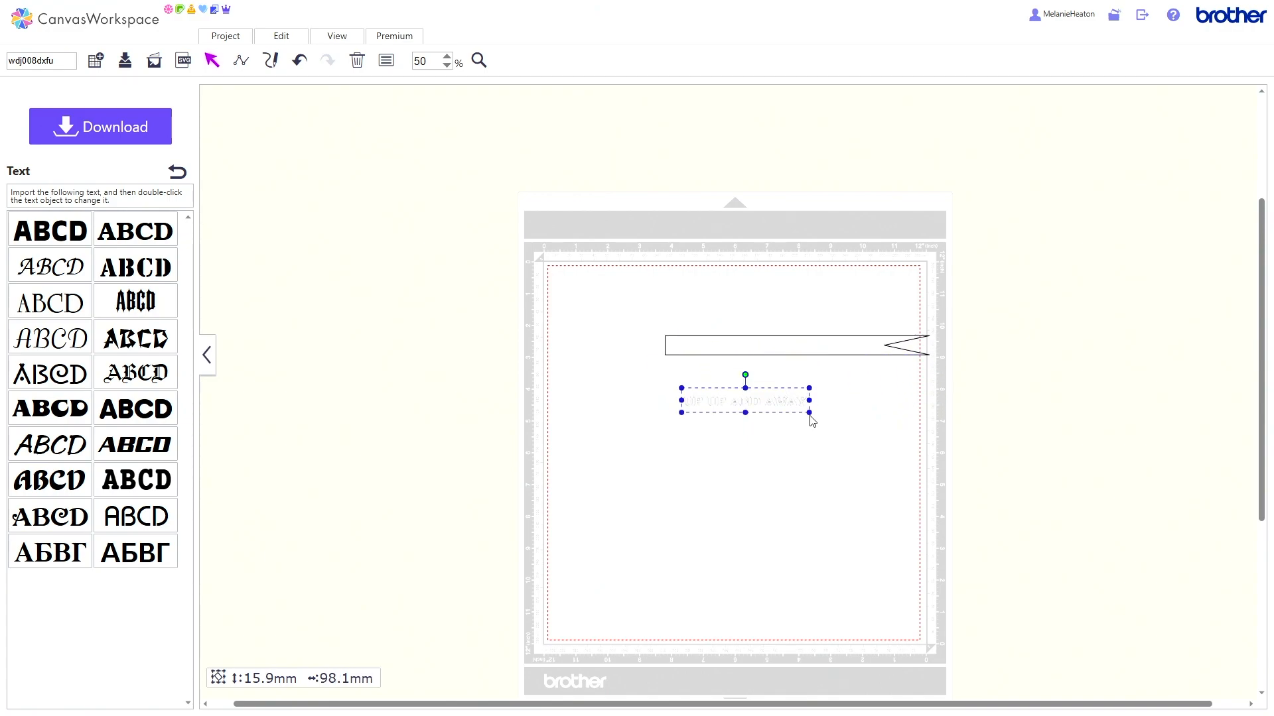
drag(812, 421, 839, 347)
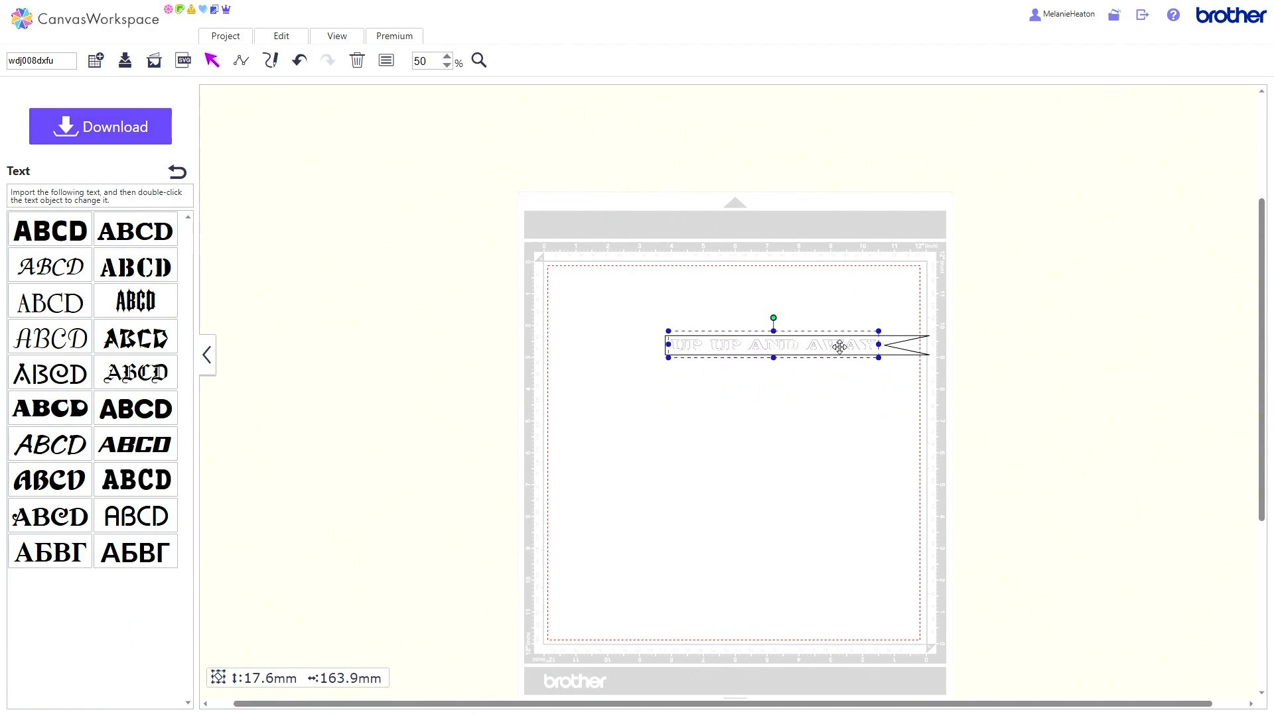
Step: Select the text and the banner together and align their centres vertically
drag(805, 275, 828, 424)
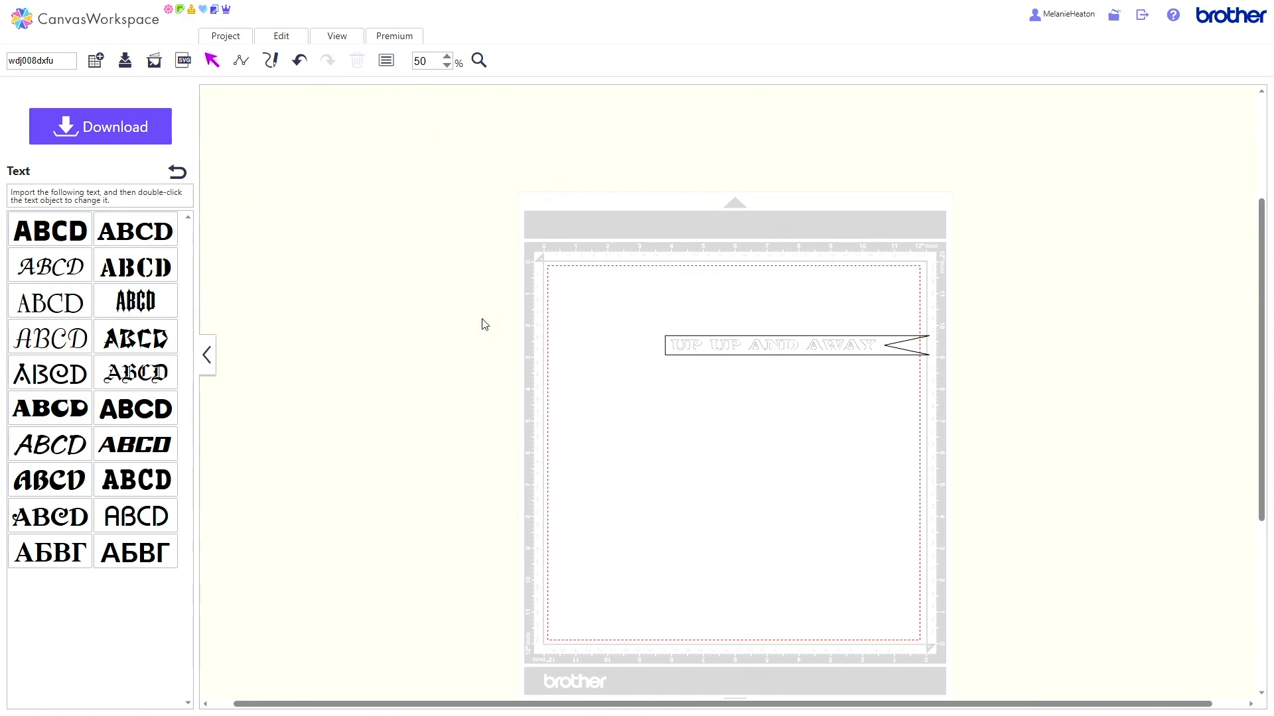
click(278, 38)
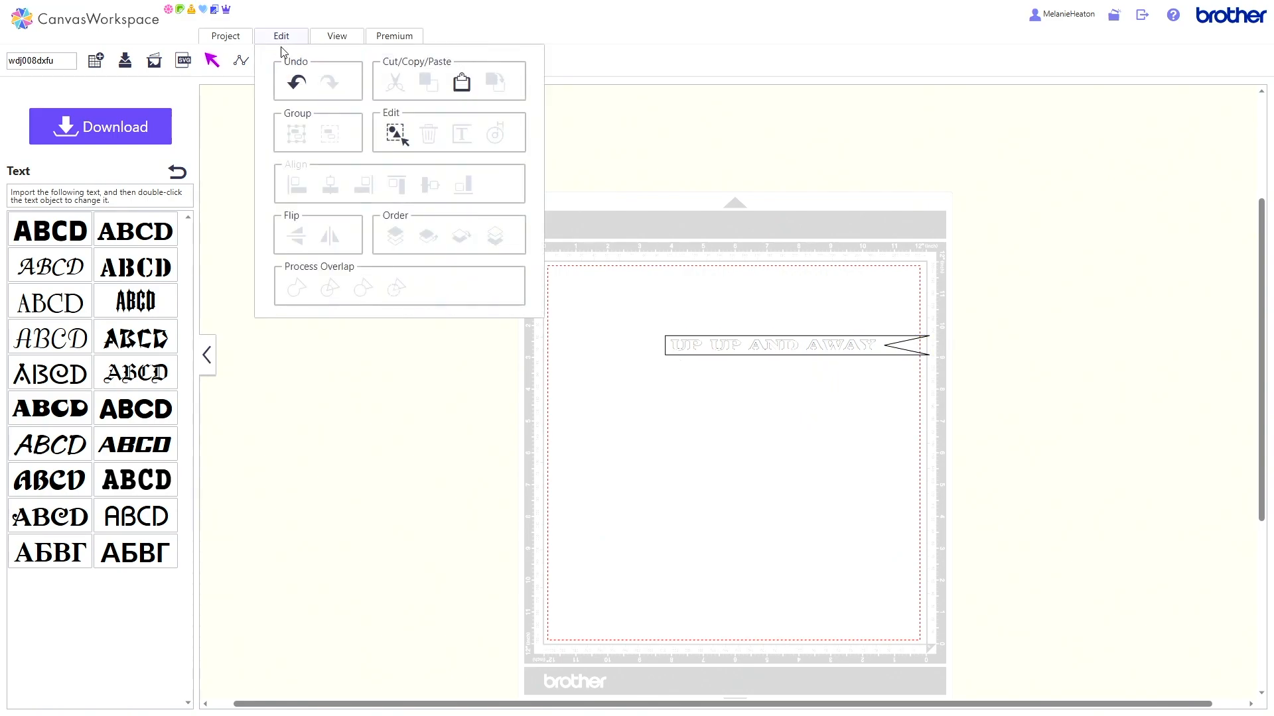
click(396, 137)
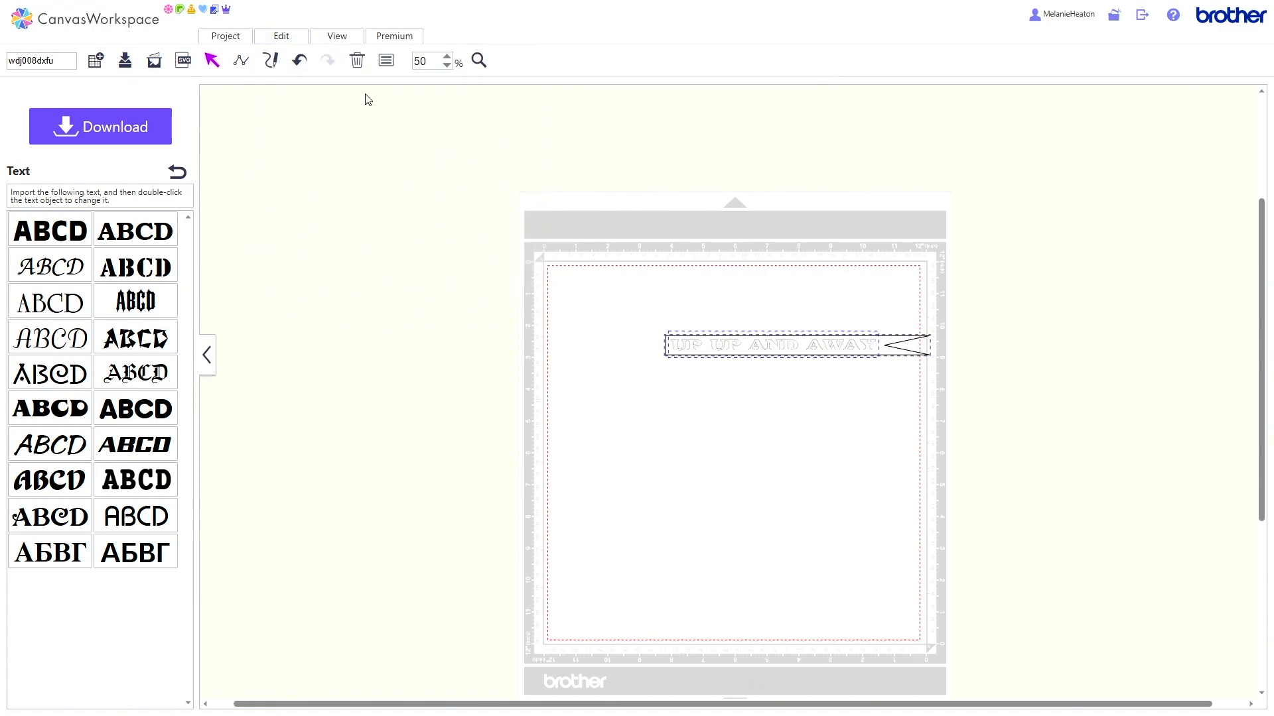
click(297, 38)
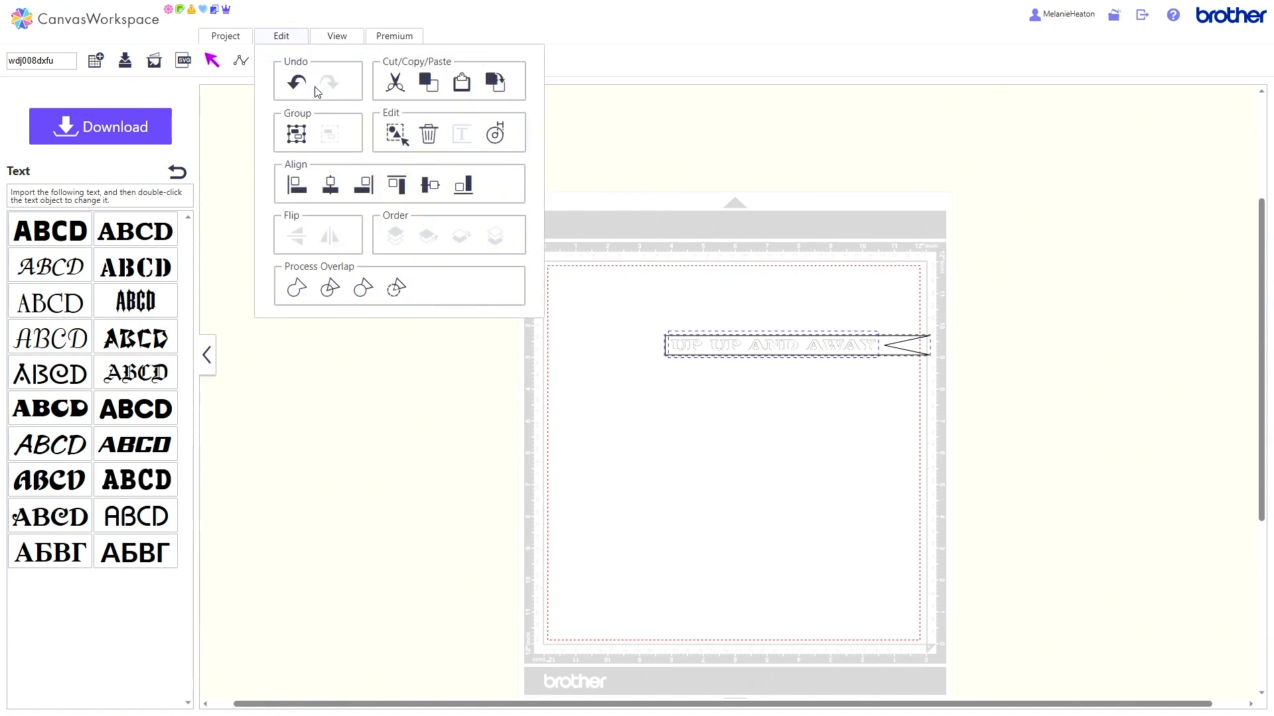
click(437, 189)
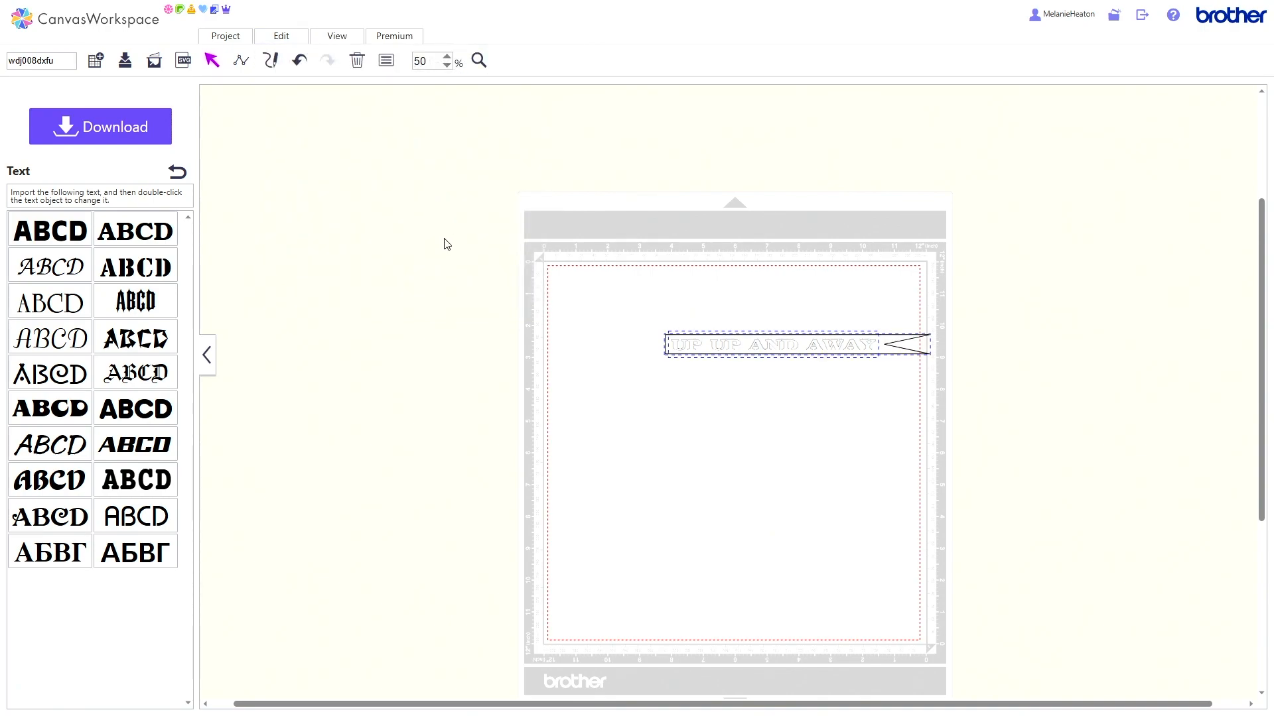
click(657, 411)
Step: Check the text's line type in its properties, and set the notched banner's line type to Cutting Line
click(711, 354)
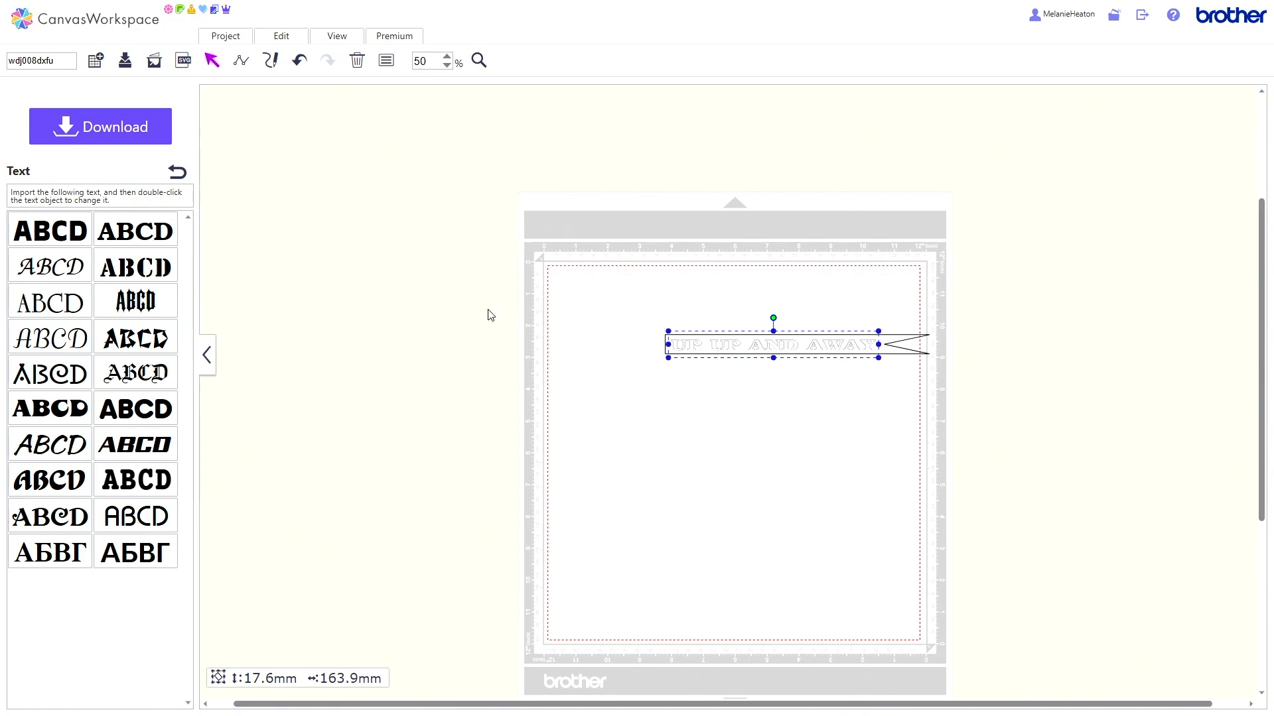
click(385, 62)
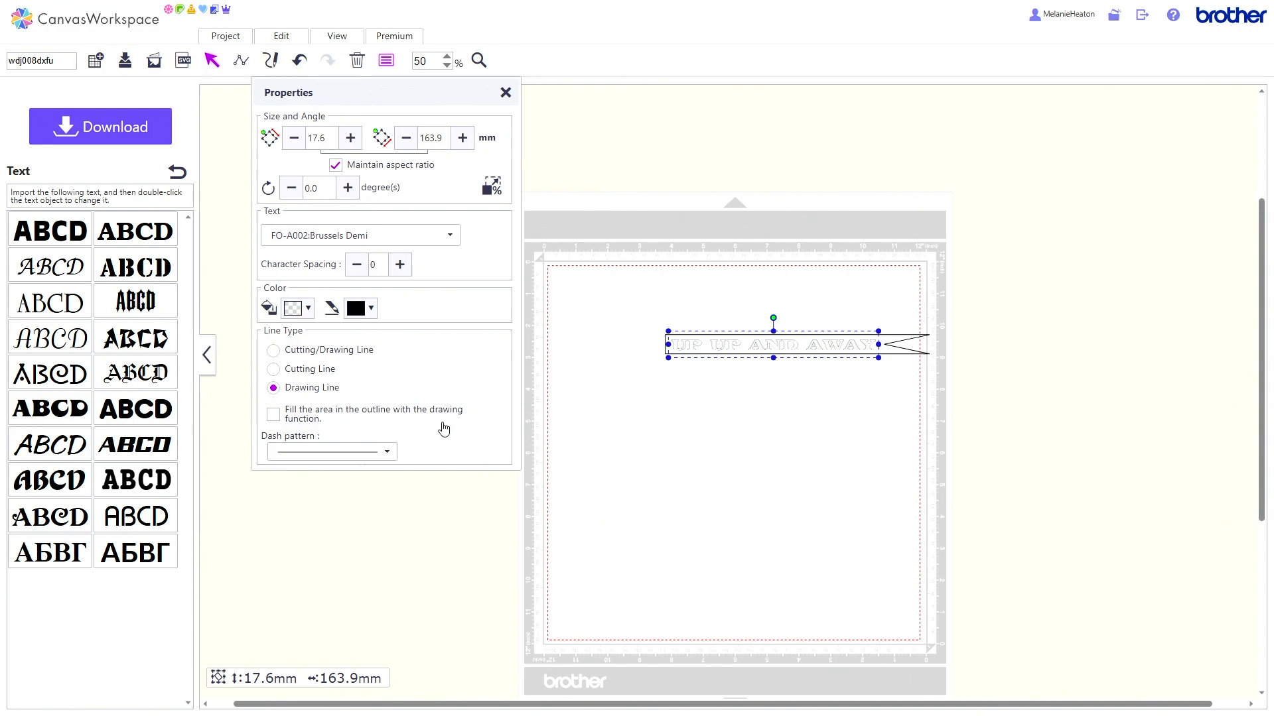
click(905, 338)
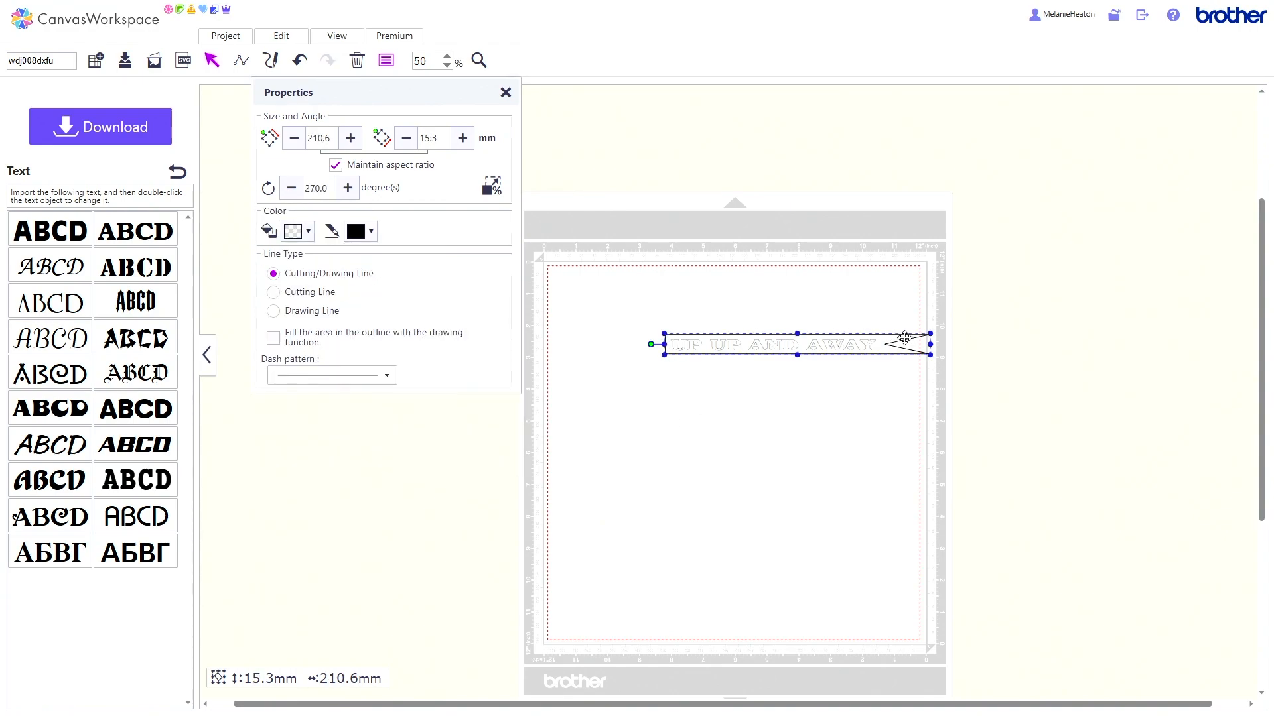
click(274, 294)
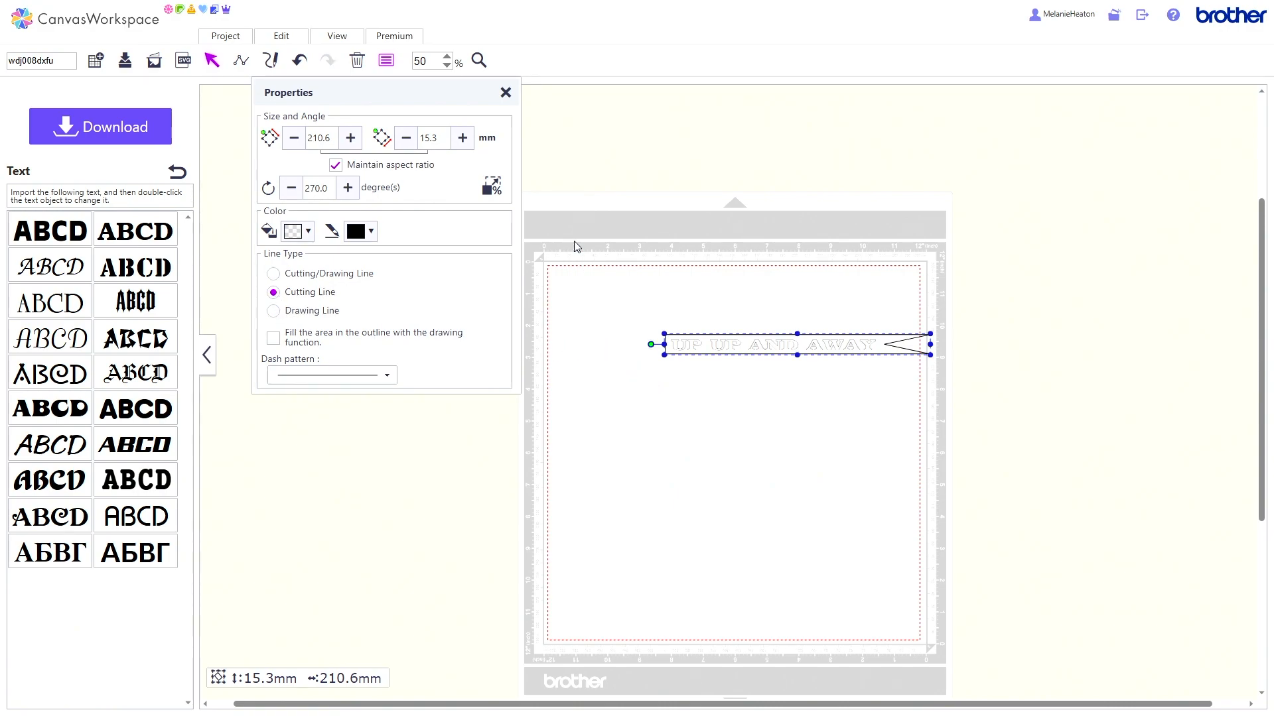
click(505, 95)
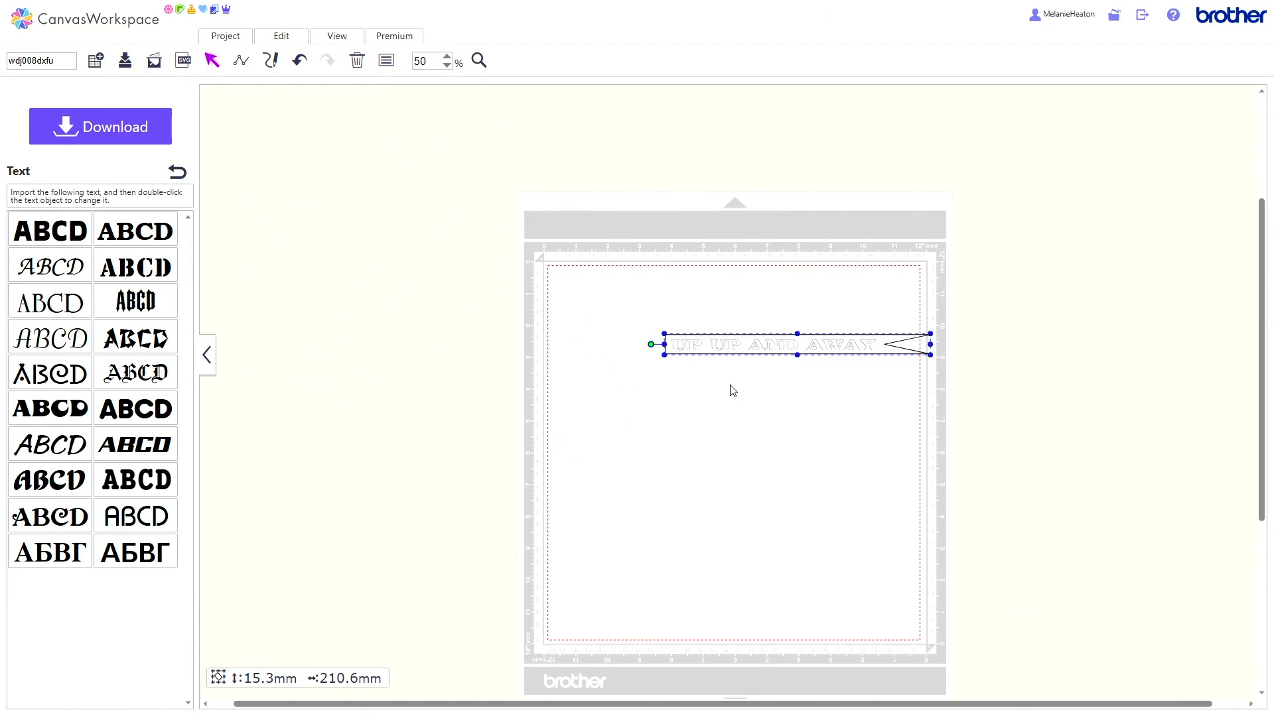